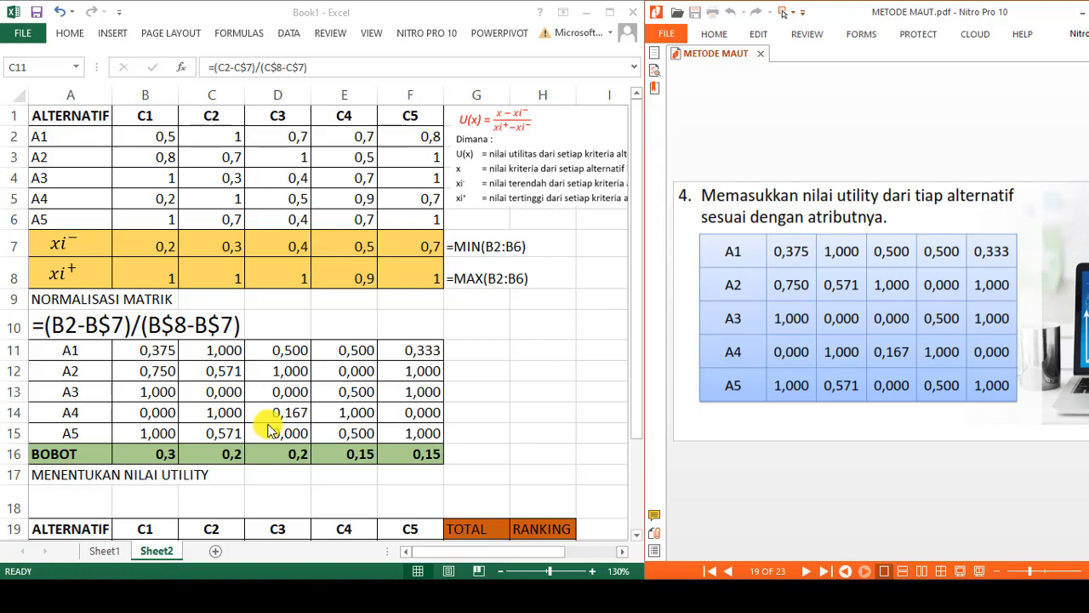
# Advance the METODE MAUT PDF to page 20 and calculate A1's weighted C1 value in B20 with =B$16*B11
pyautogui.click(639, 388)
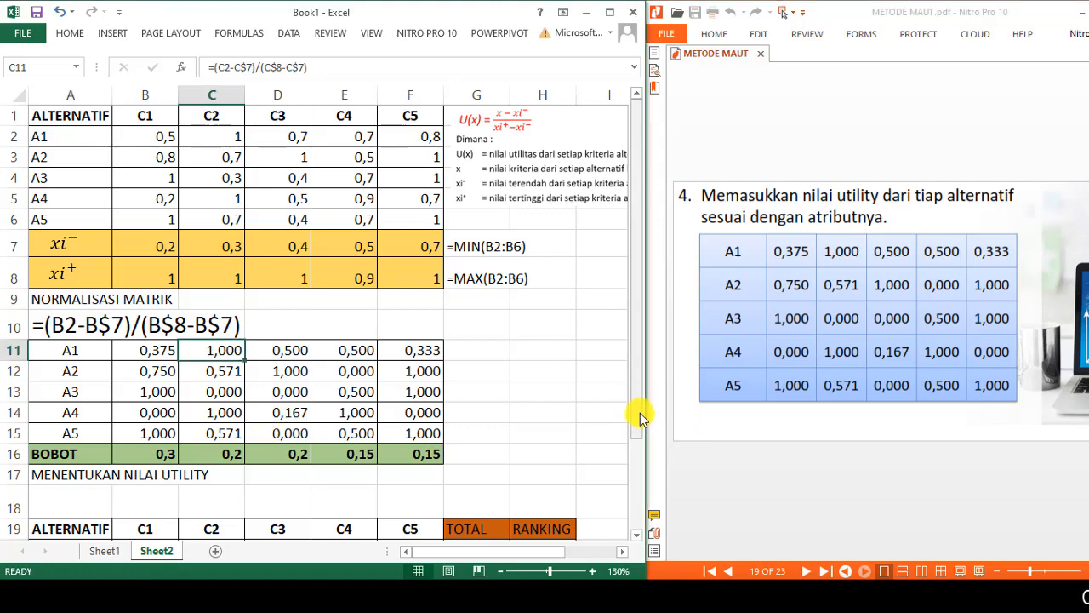
pyautogui.moveTo(640, 413); pyautogui.dragTo(655, 553)
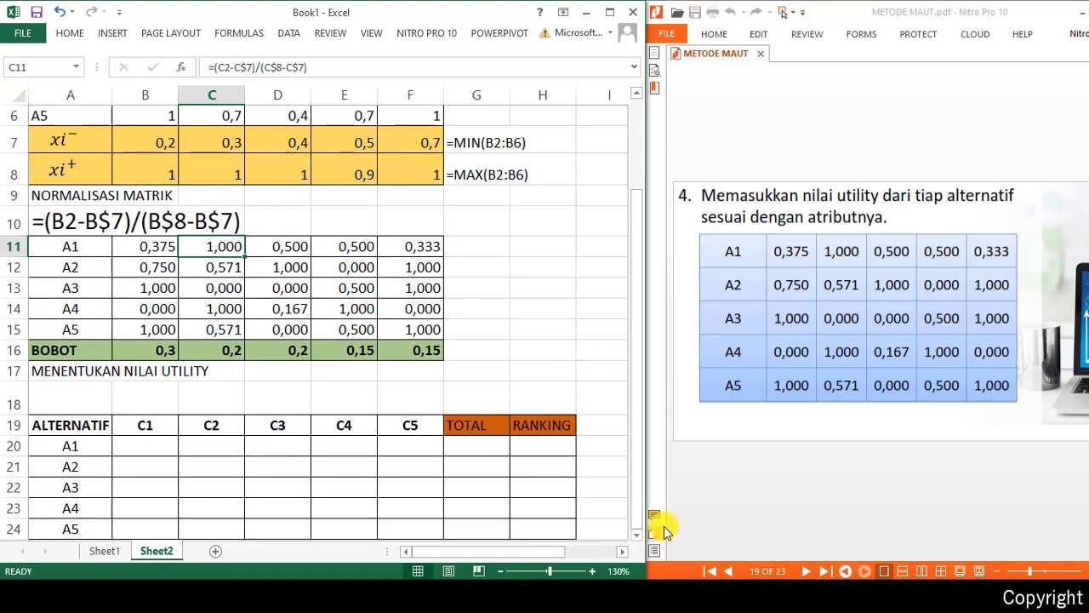
pyautogui.click(638, 538)
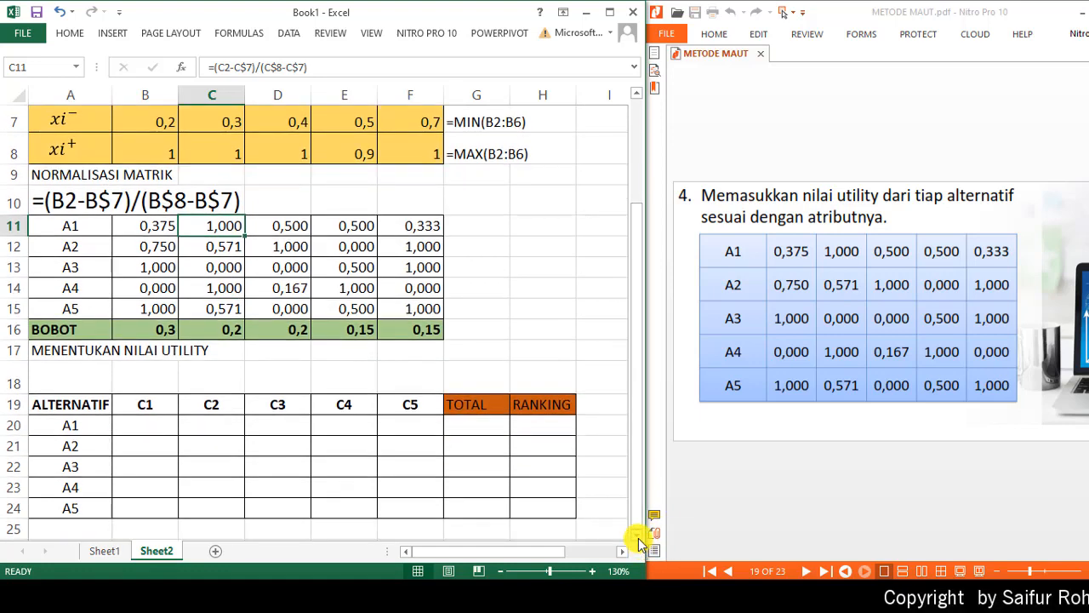
pyautogui.click(638, 538)
pyautogui.click(815, 432)
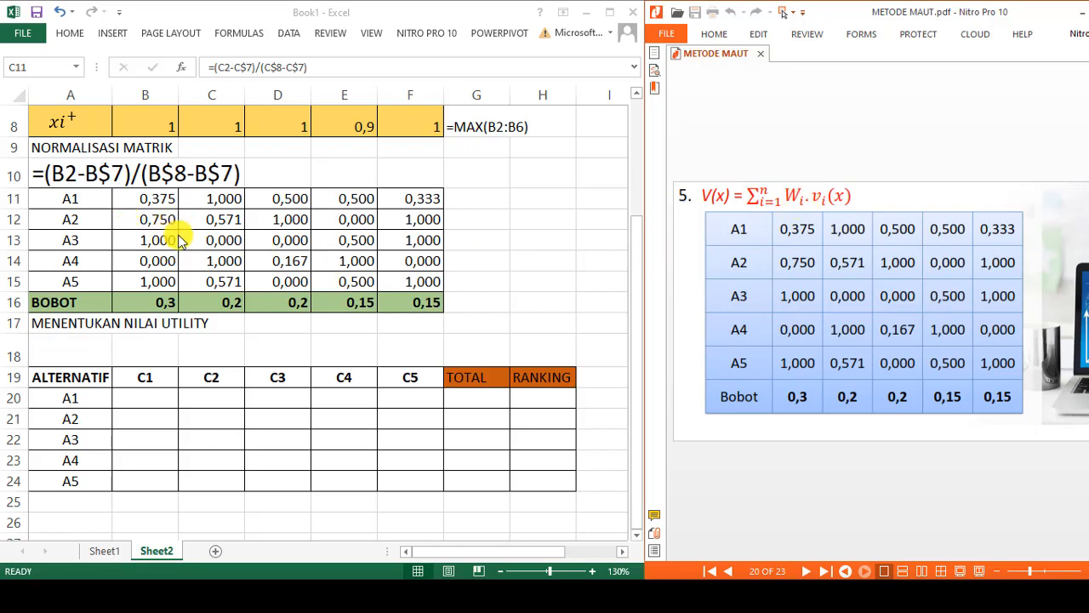
pyautogui.click(142, 389)
pyautogui.click(146, 398)
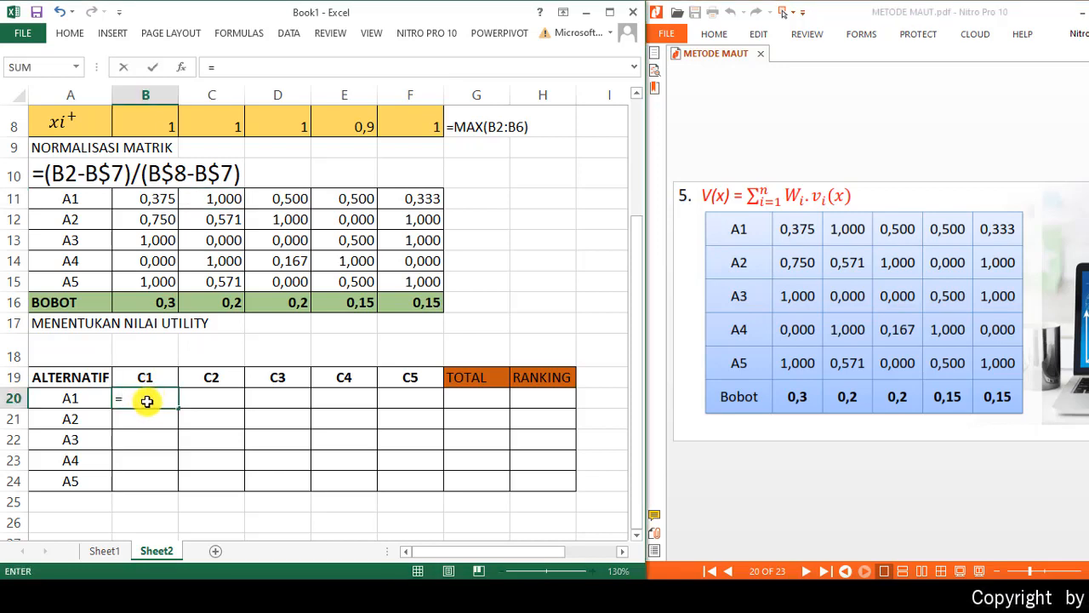
pyautogui.write('=')
pyautogui.click(144, 302)
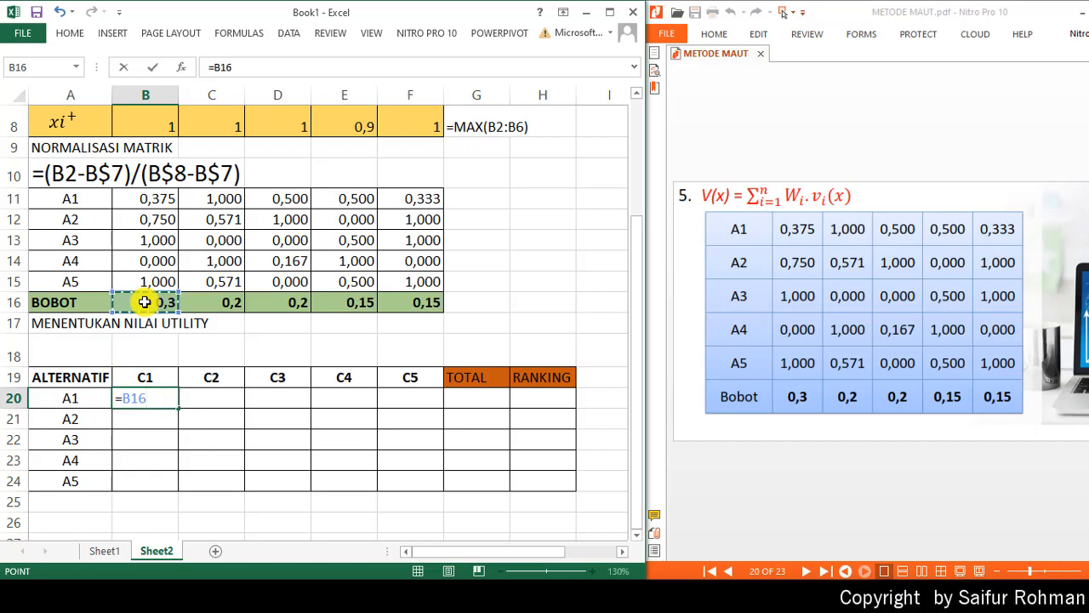
pyautogui.click(217, 67)
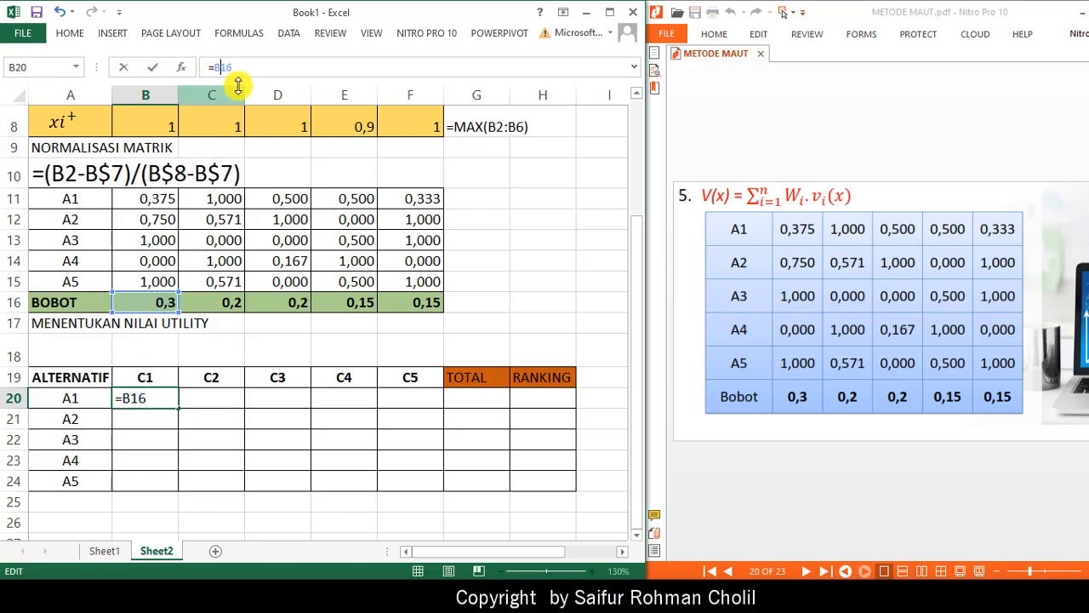
pyautogui.press('F4')
pyautogui.press('F4')
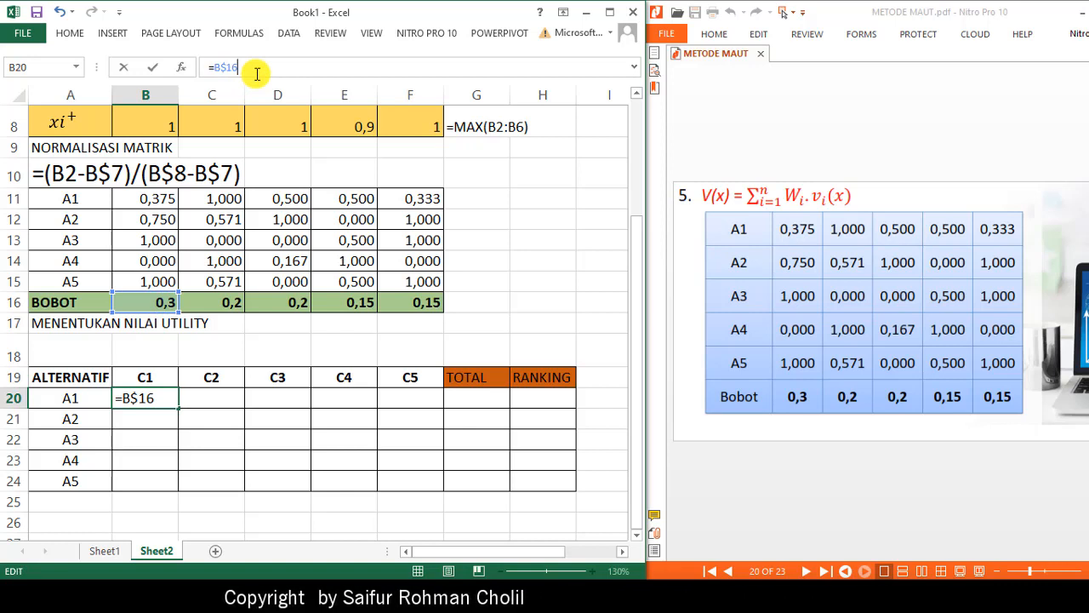
pyautogui.write('*')
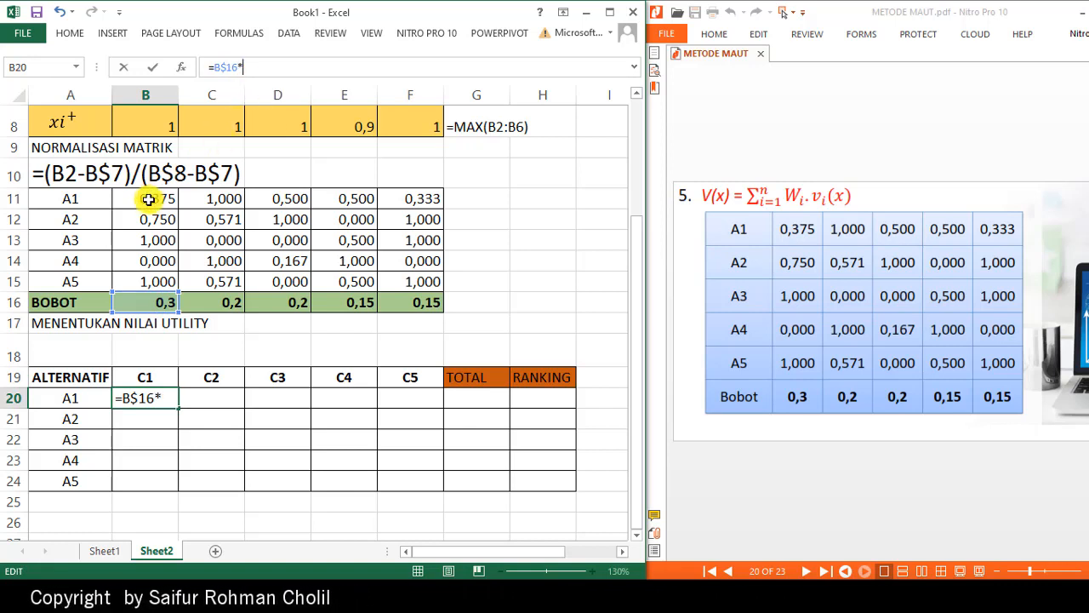
pyautogui.click(148, 199)
pyautogui.press('Return')
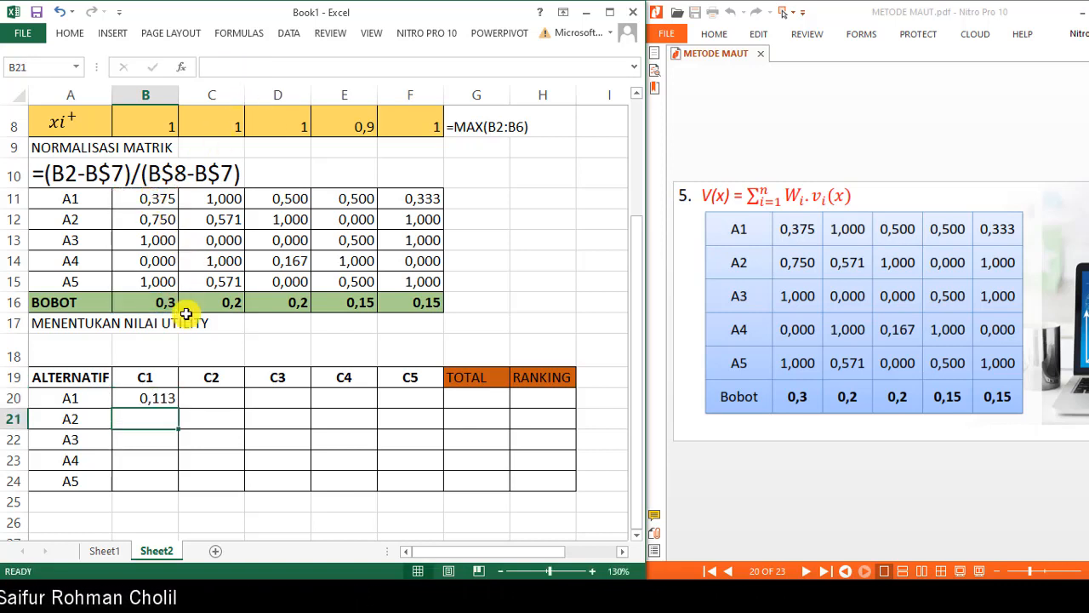
# Fill the B20 formula across B20:F24 and advance the METODE MAUT PDF to page 21
pyautogui.click(167, 394)
pyautogui.moveTo(178, 411); pyautogui.dragTo(430, 502)
pyautogui.click(891, 516)
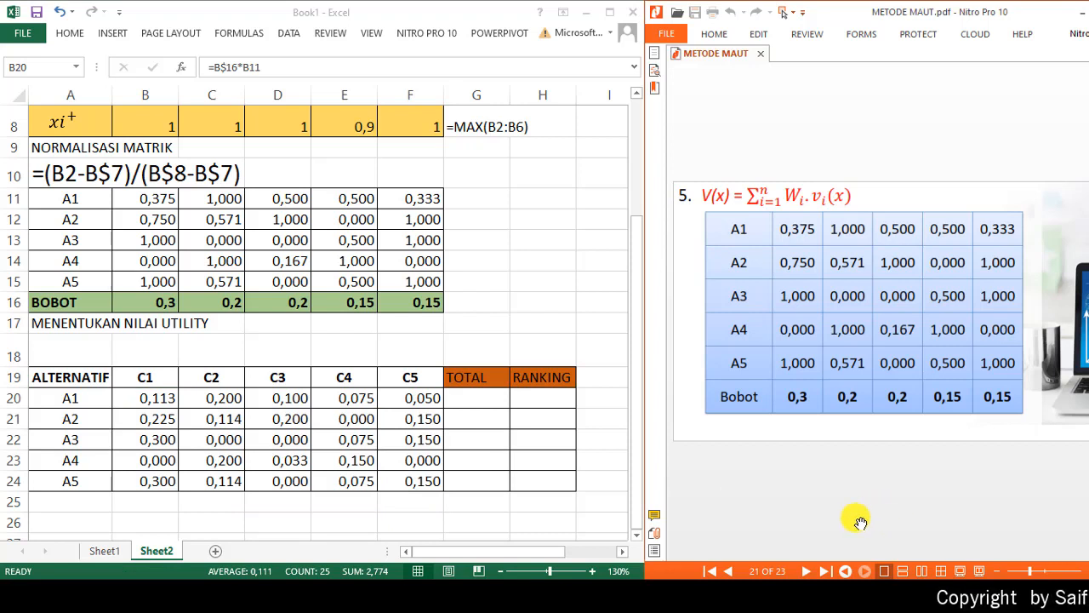
pyautogui.scroll(-1, 860, 523)
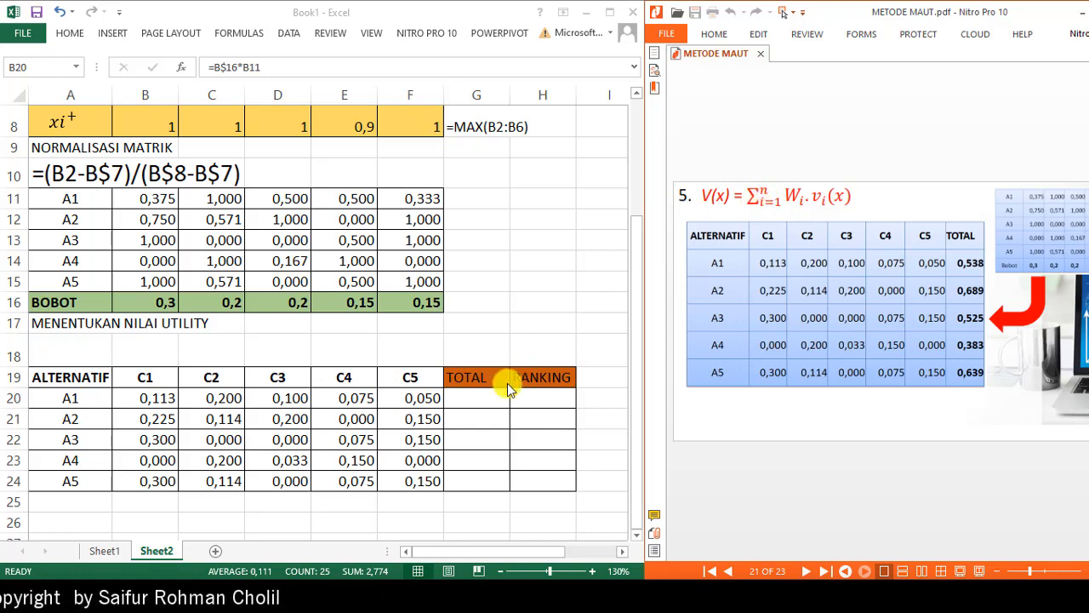
# Make the TOTAL and RANKING headers in G19:H19 bold
pyautogui.click(467, 372)
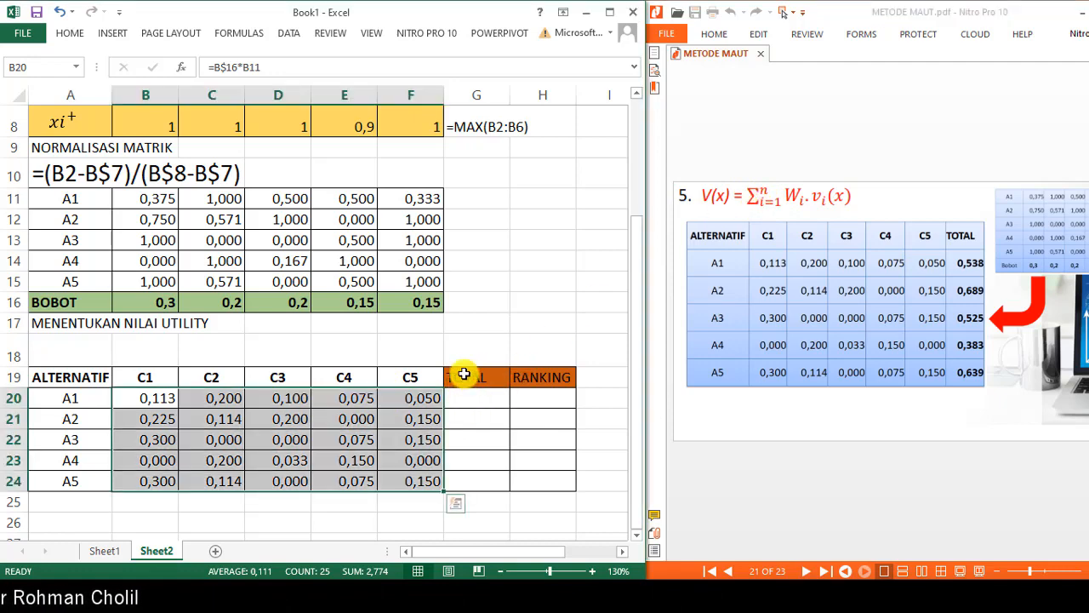
pyautogui.moveTo(464, 375); pyautogui.dragTo(529, 376)
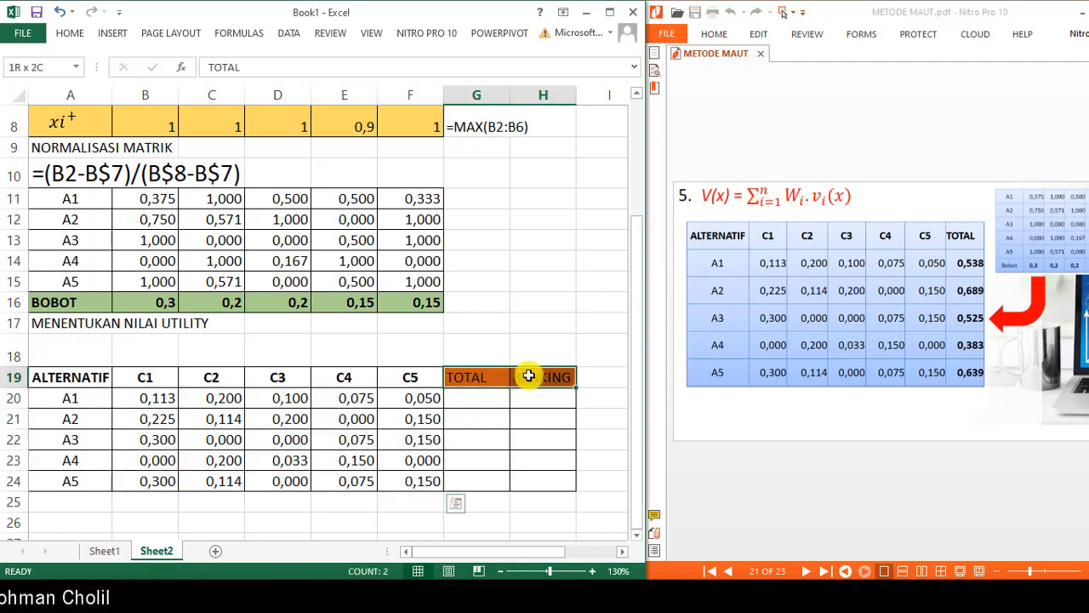
# Calculate A1's total in G20 with =SUM(B20:F20) and fill the formula down to G24
pyautogui.click(478, 398)
pyautogui.write('=')
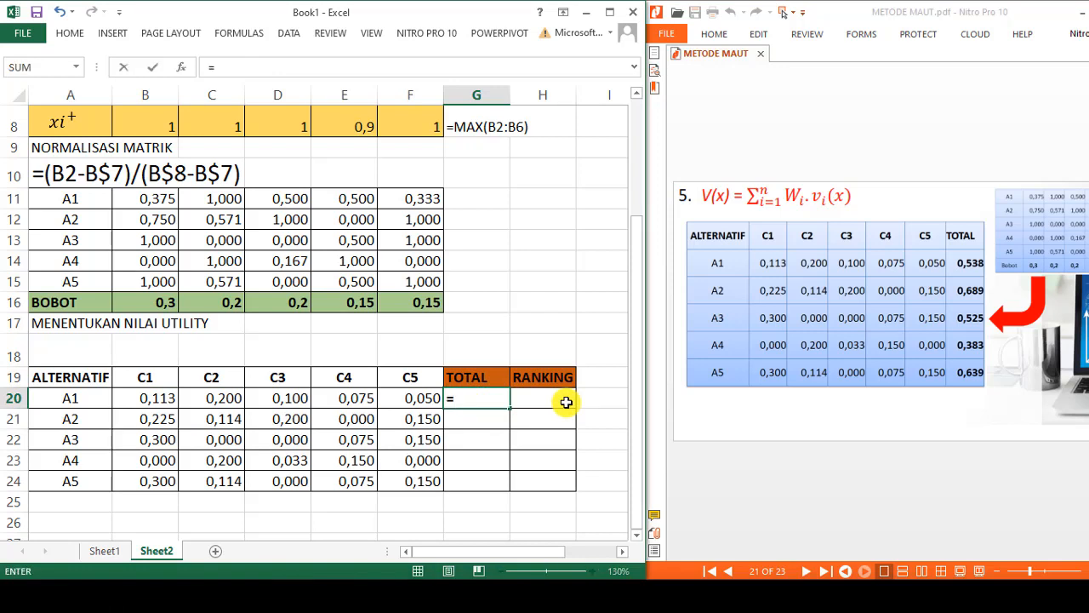
pyautogui.write('SUM(')
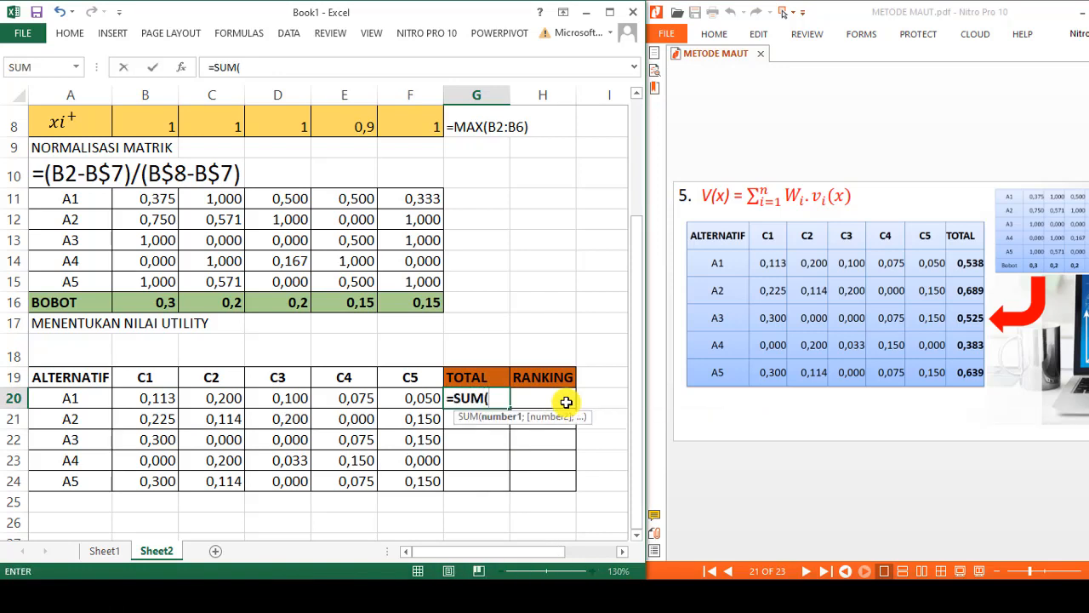
pyautogui.hotkey('shift', 'Left')
pyautogui.hotkey('shift', 'Left')
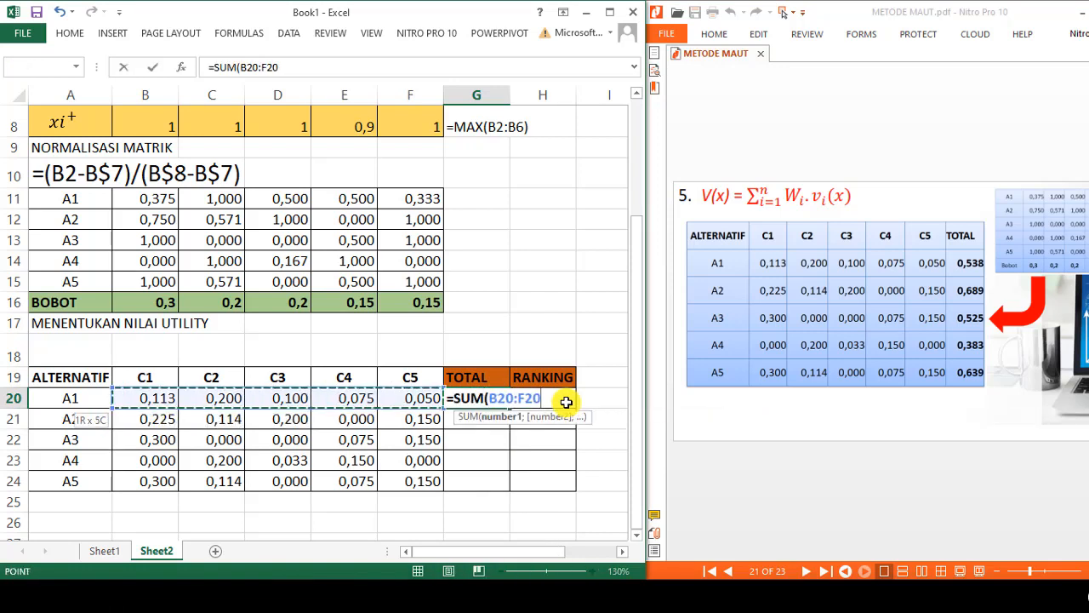
pyautogui.press('Return')
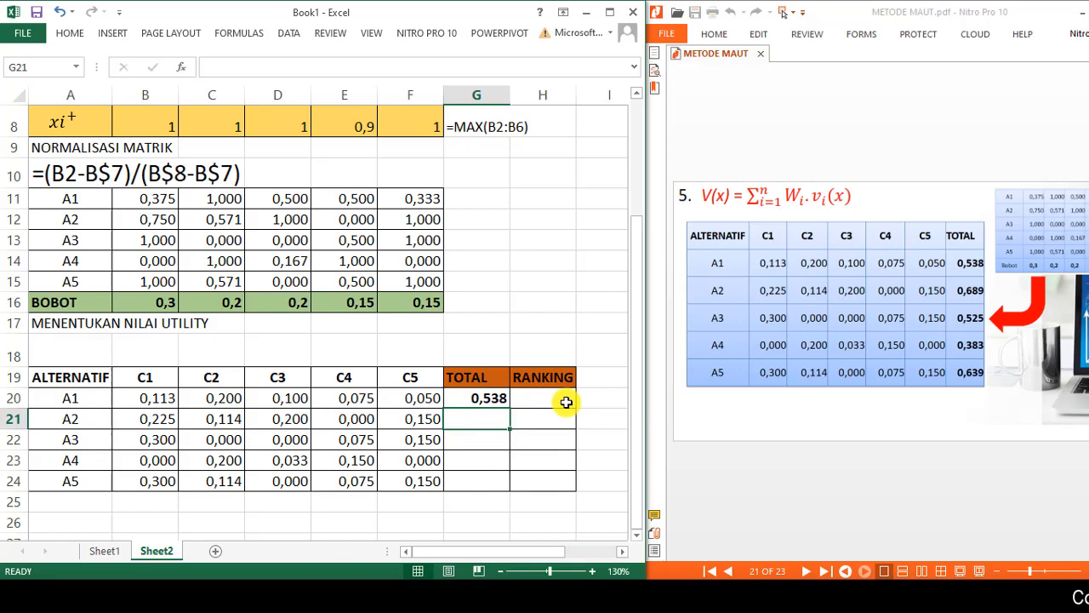
pyautogui.click(494, 405)
pyautogui.moveTo(509, 409); pyautogui.dragTo(517, 499)
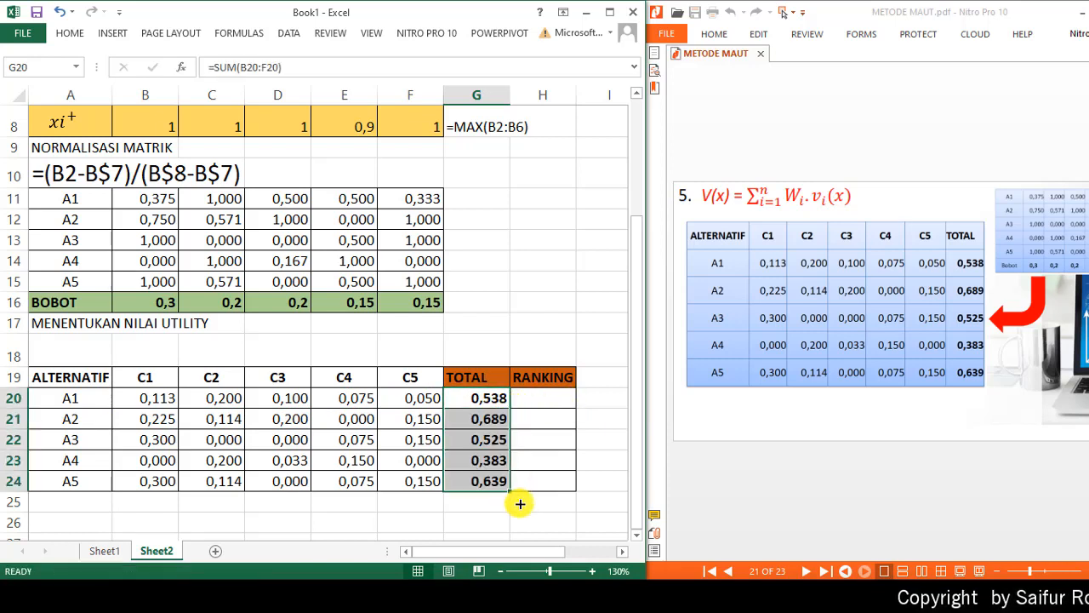
# Copy the formula text of B20 into A18 as the plain-text note =B$16*B11
pyautogui.click(149, 400)
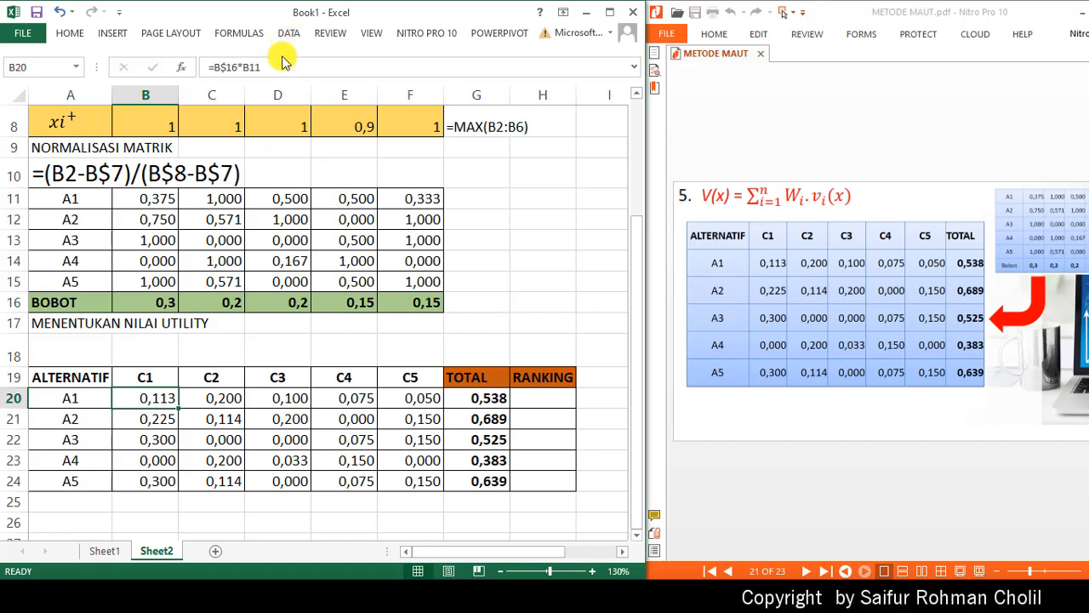
pyautogui.moveTo(258, 67); pyautogui.dragTo(114, 72)
pyautogui.hotkey('ctrl', 'c')
pyautogui.press('Return')
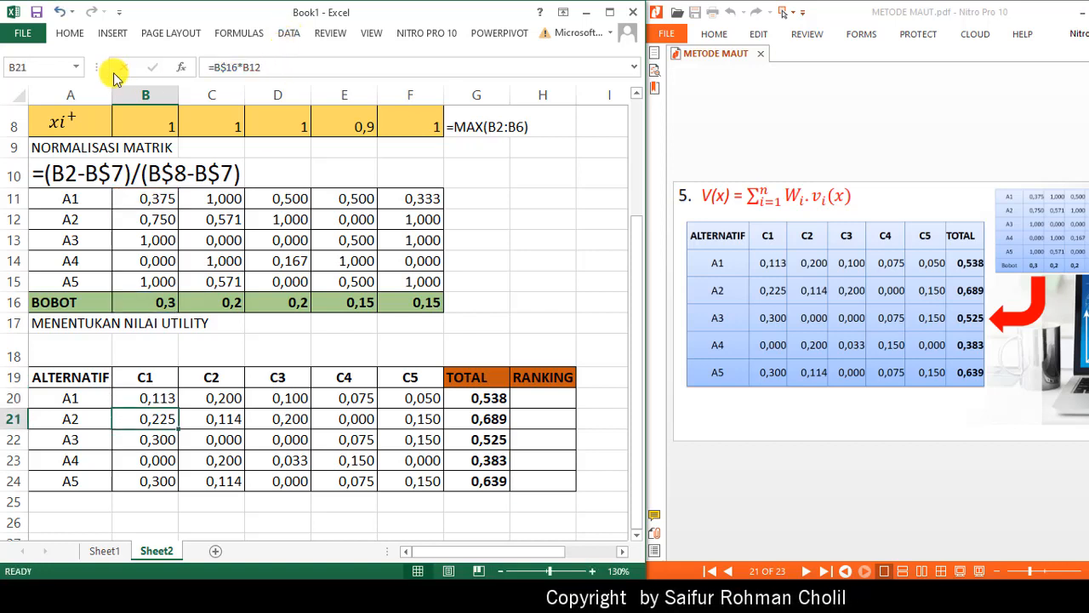
pyautogui.click(77, 357)
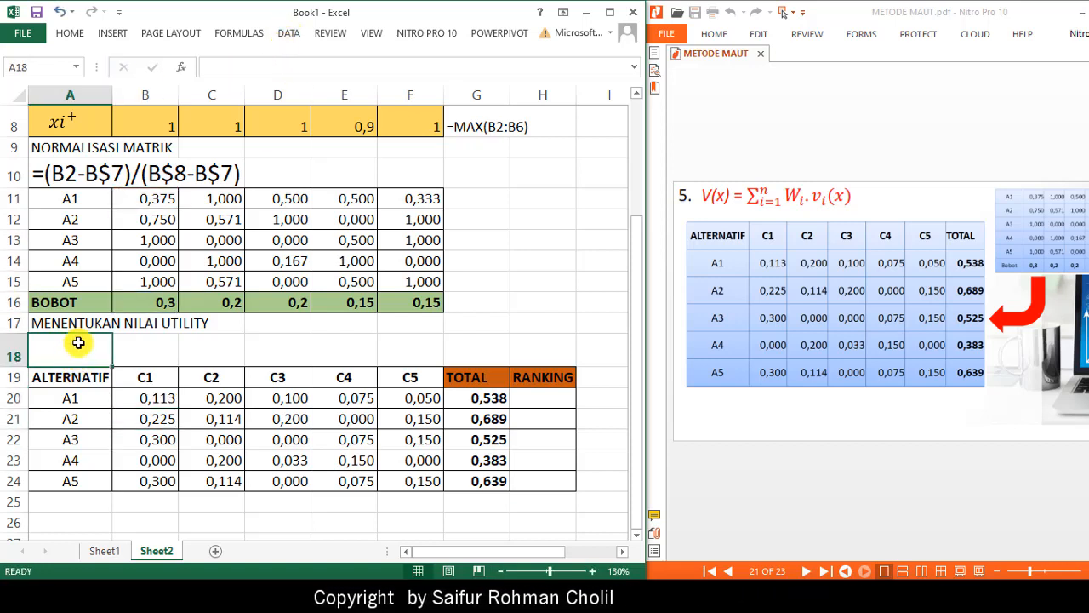
pyautogui.hotkey('ctrl', 'v')
pyautogui.press('Return')
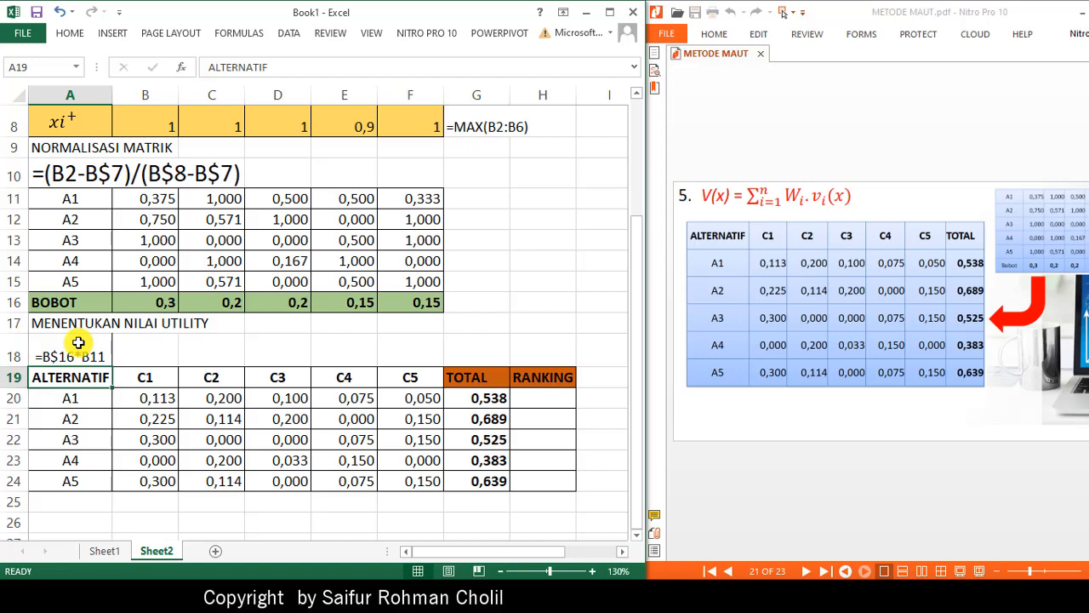
# Copy the formula text of G20 into D18 as the plain-text note =SUM(B20:F20)
pyautogui.click(472, 397)
pyautogui.moveTo(304, 75); pyautogui.dragTo(187, 68)
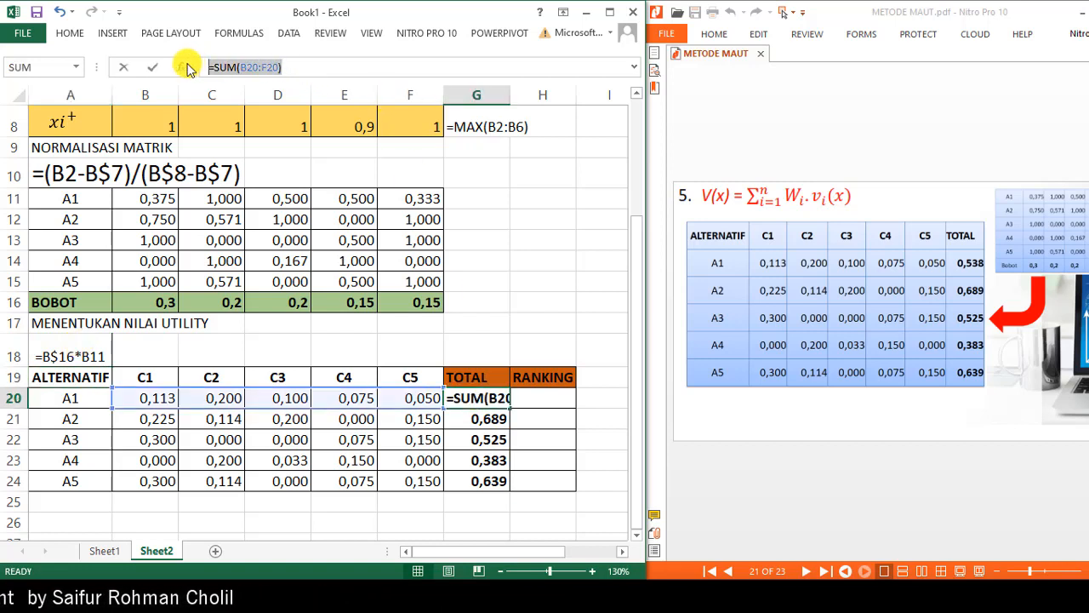
pyautogui.press('Return')
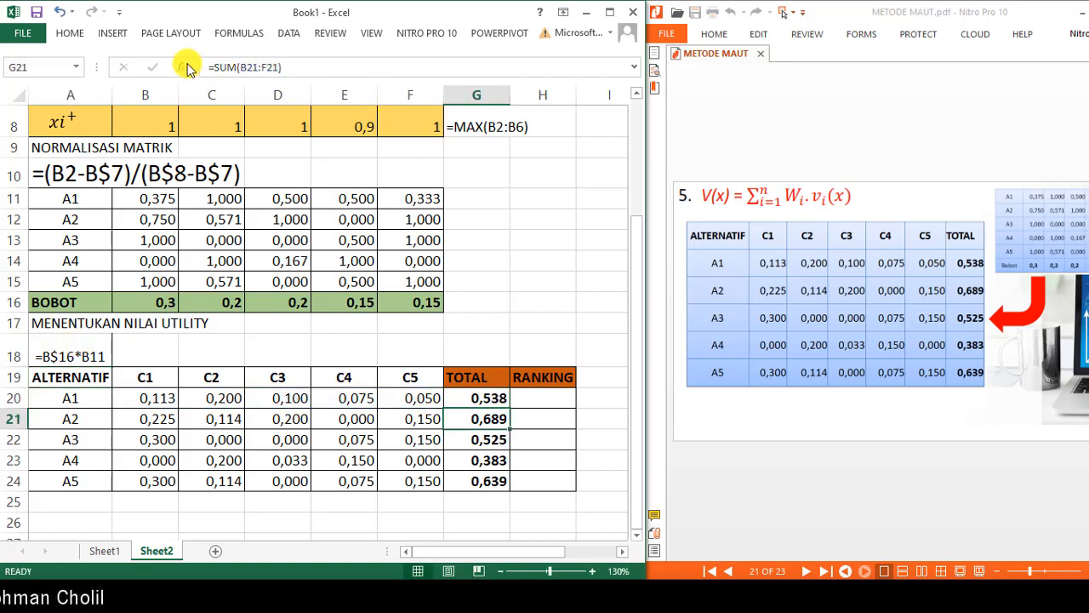
pyautogui.click(268, 352)
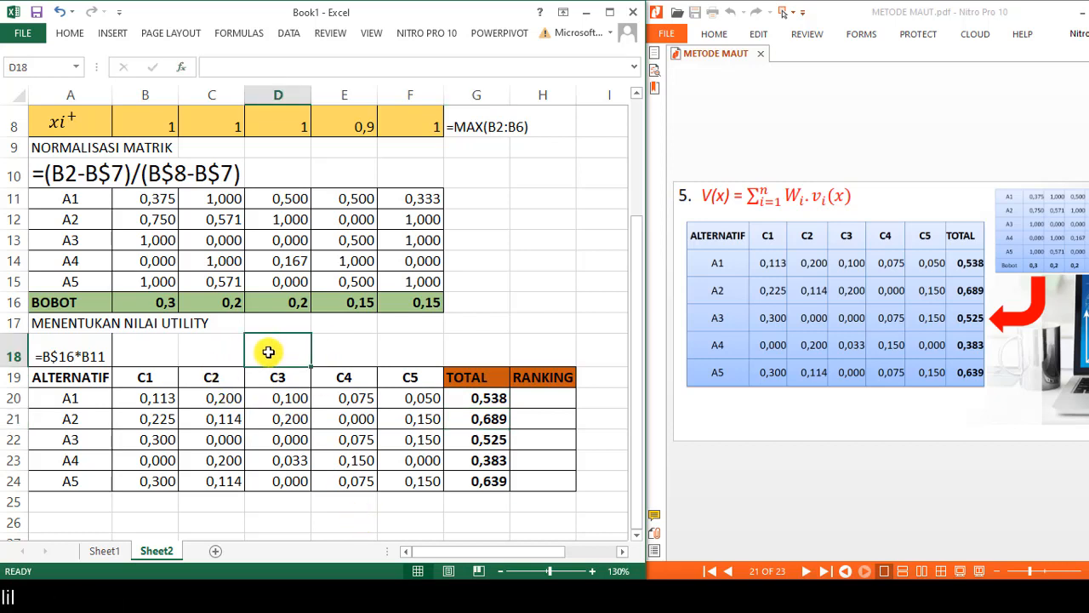
pyautogui.press('Return')
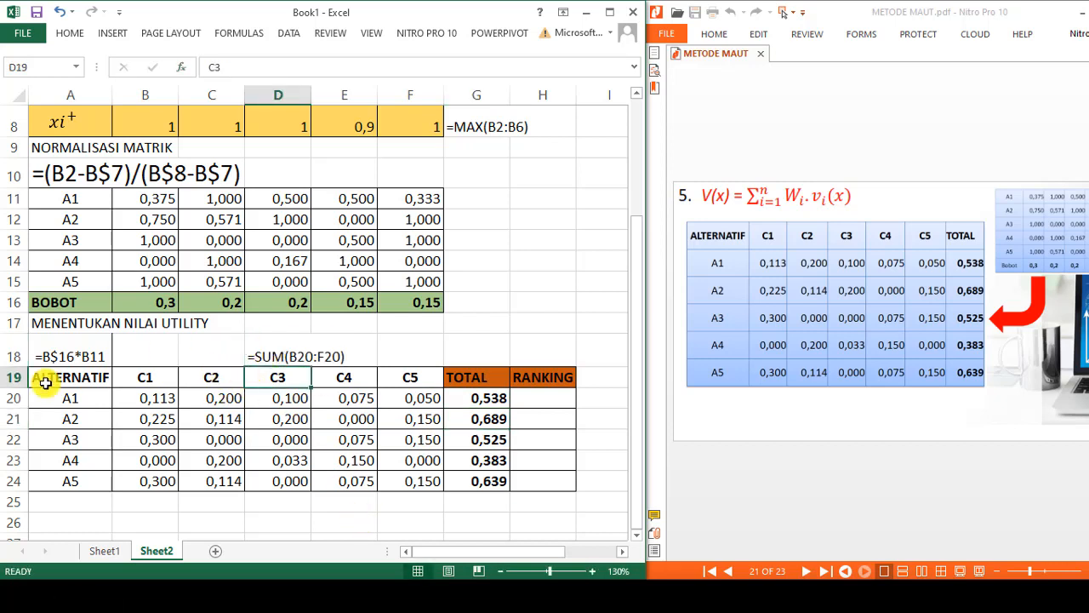
# Set the font size of the formula notes in A18:H18 to 16
pyautogui.moveTo(63, 355); pyautogui.dragTo(549, 344)
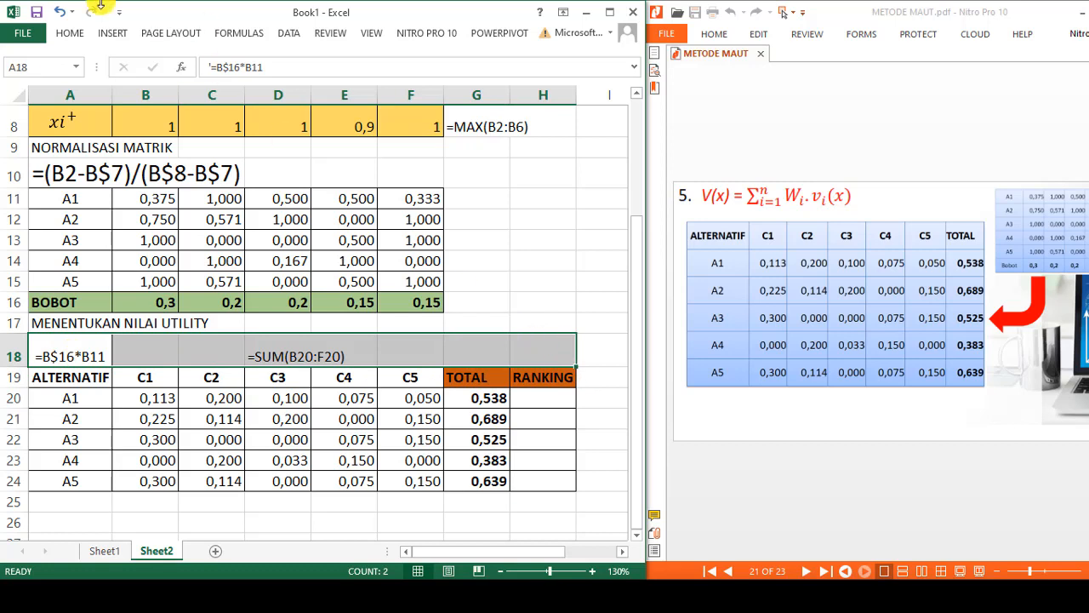
pyautogui.click(76, 33)
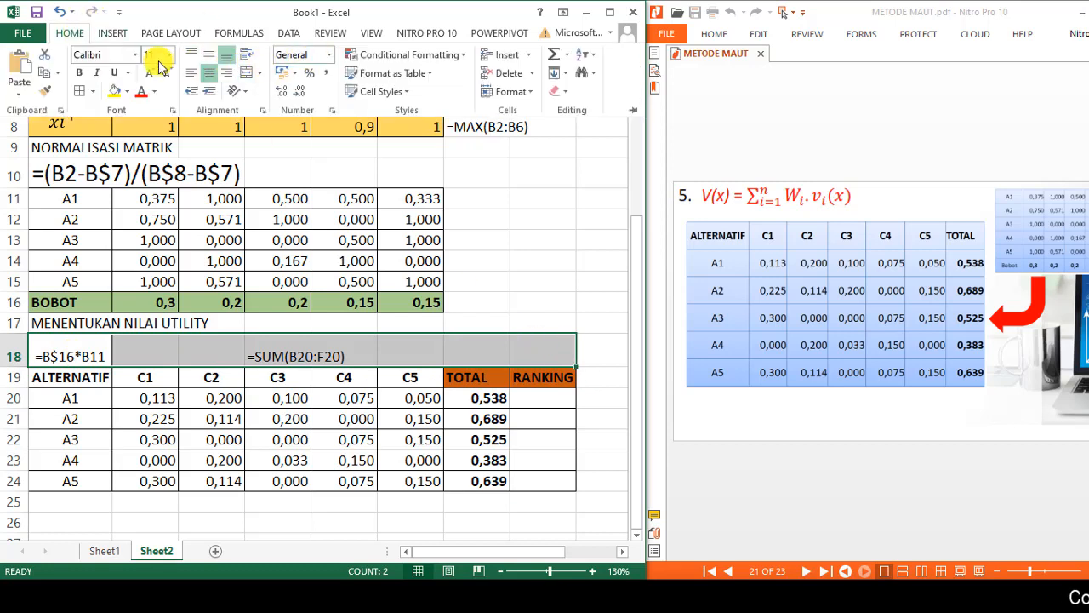
pyautogui.click(170, 55)
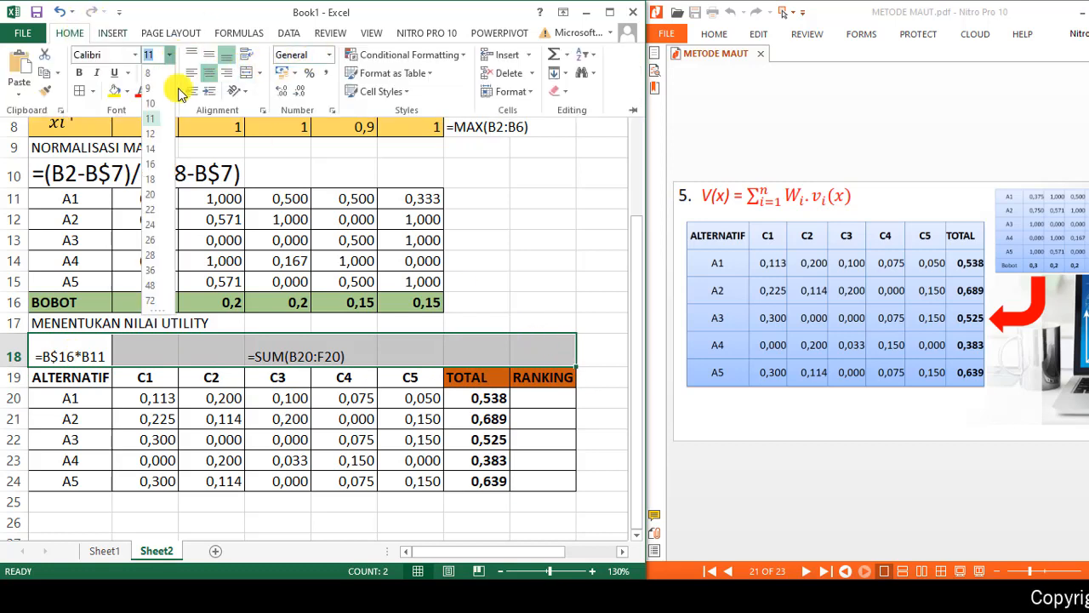
pyautogui.click(156, 169)
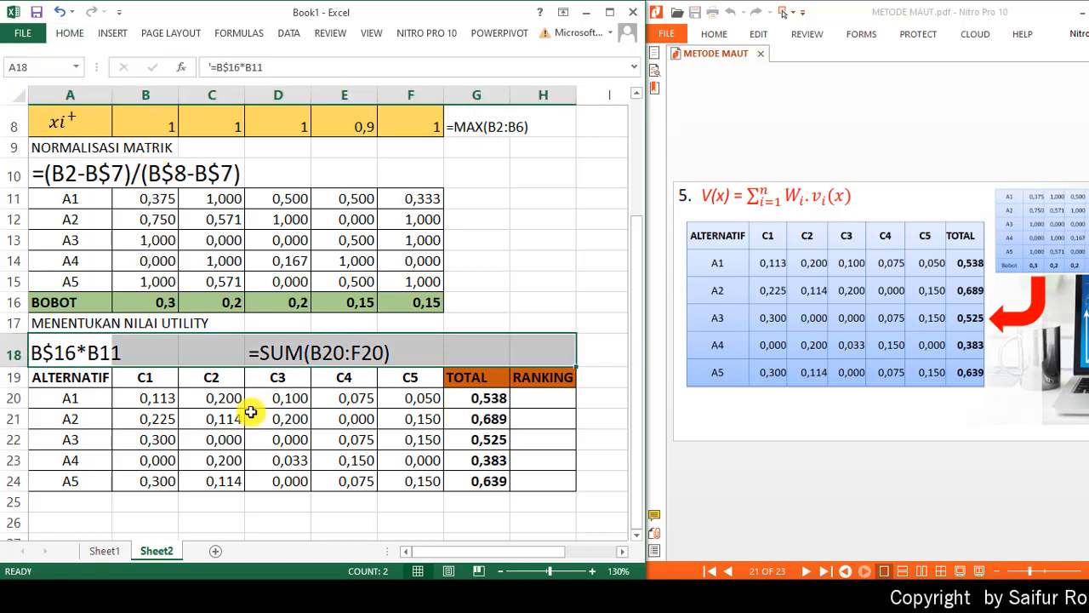
# Move the =SUM(B20:F20) note from D18 to C18
pyautogui.click(271, 343)
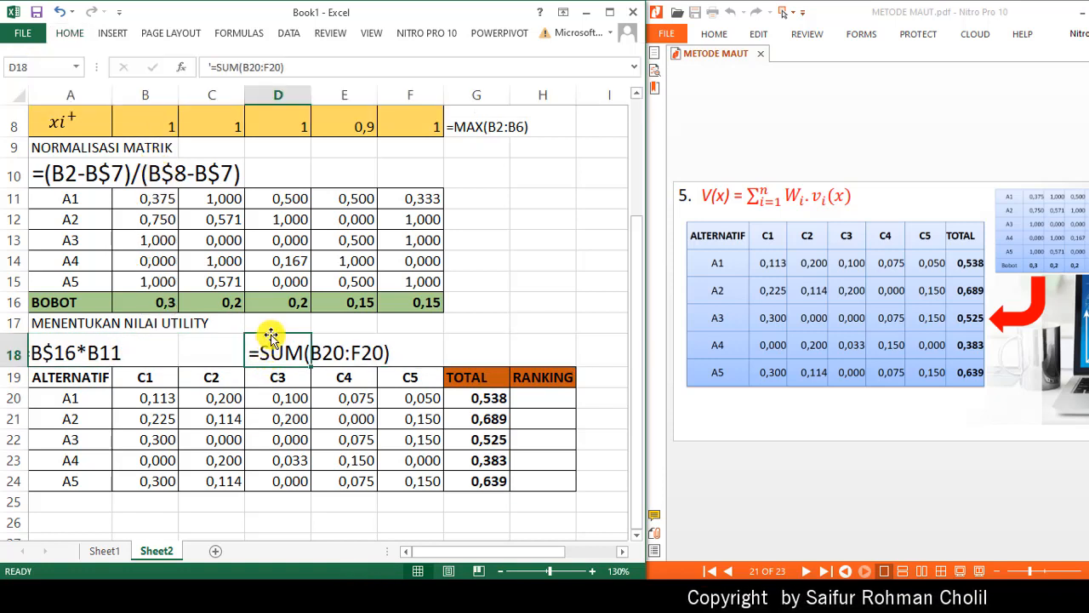
pyautogui.moveTo(270, 337); pyautogui.dragTo(207, 349)
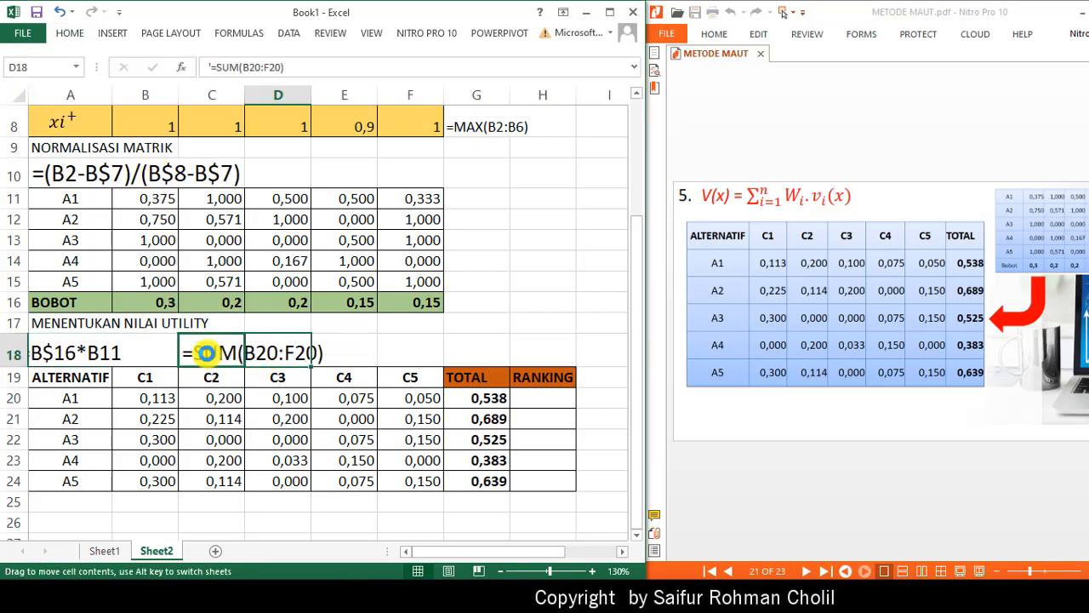
pyautogui.click(341, 345)
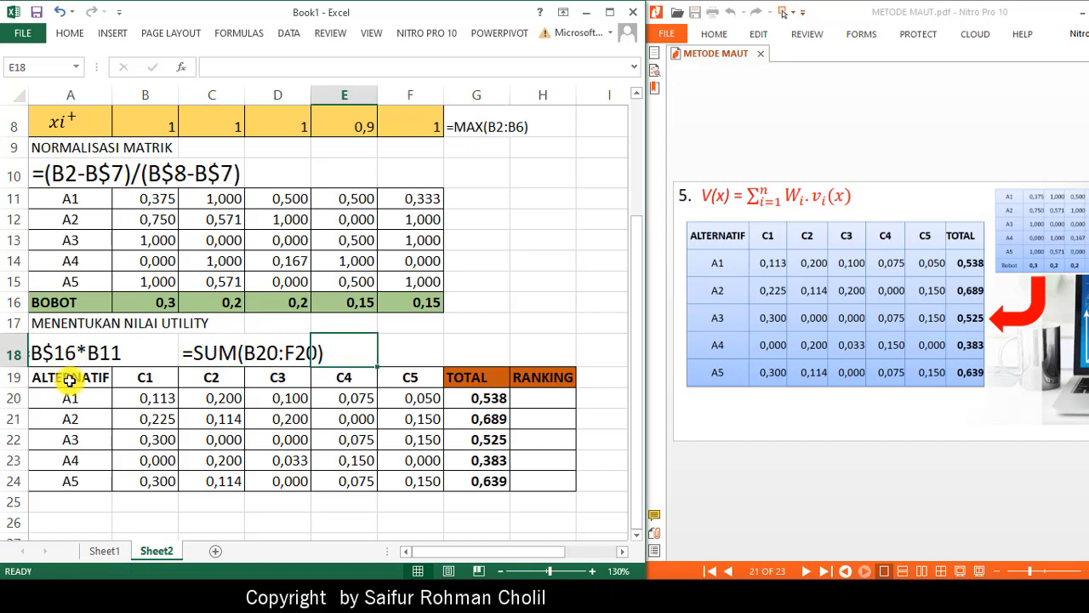
pyautogui.click(402, 352)
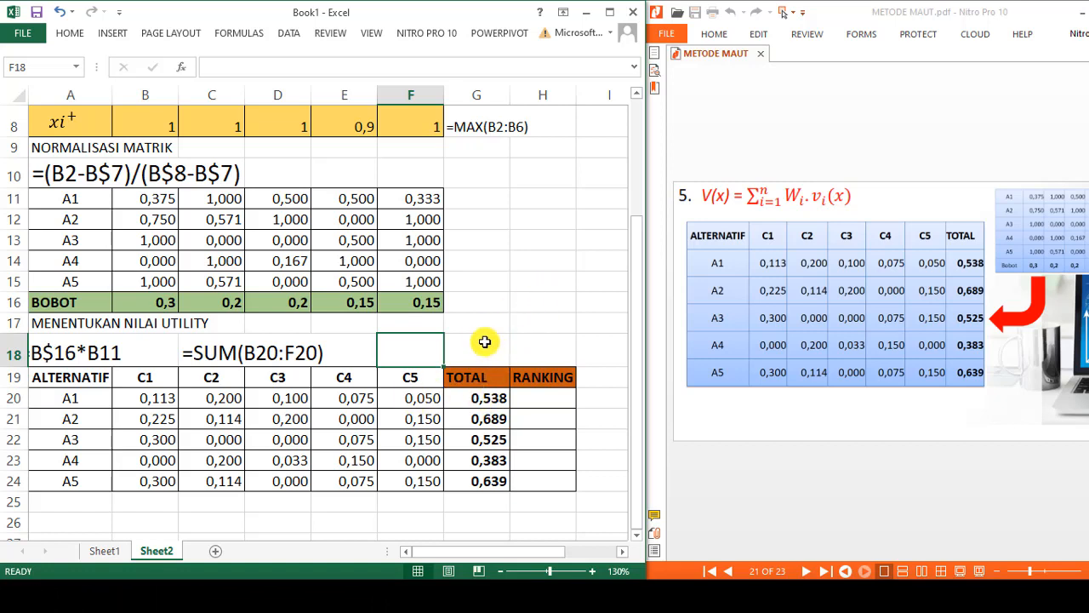
# Rank the totals of A1 to A5 in descending order in H20:H24 by filling down =RANK(G20;$G$20:$G$24;0)
pyautogui.click(550, 402)
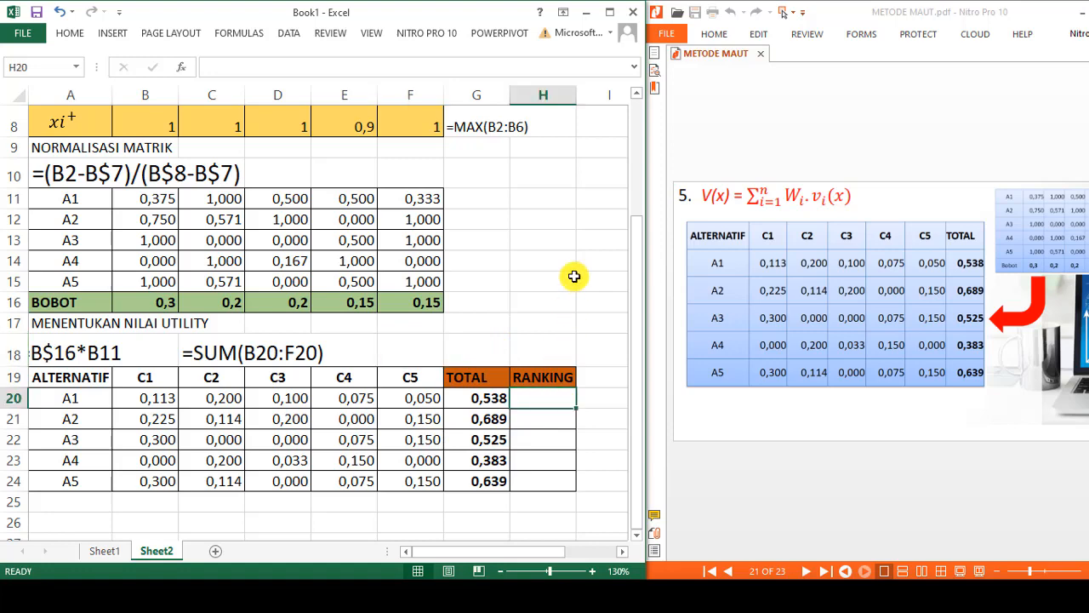
pyautogui.write('=RANK(G20;')
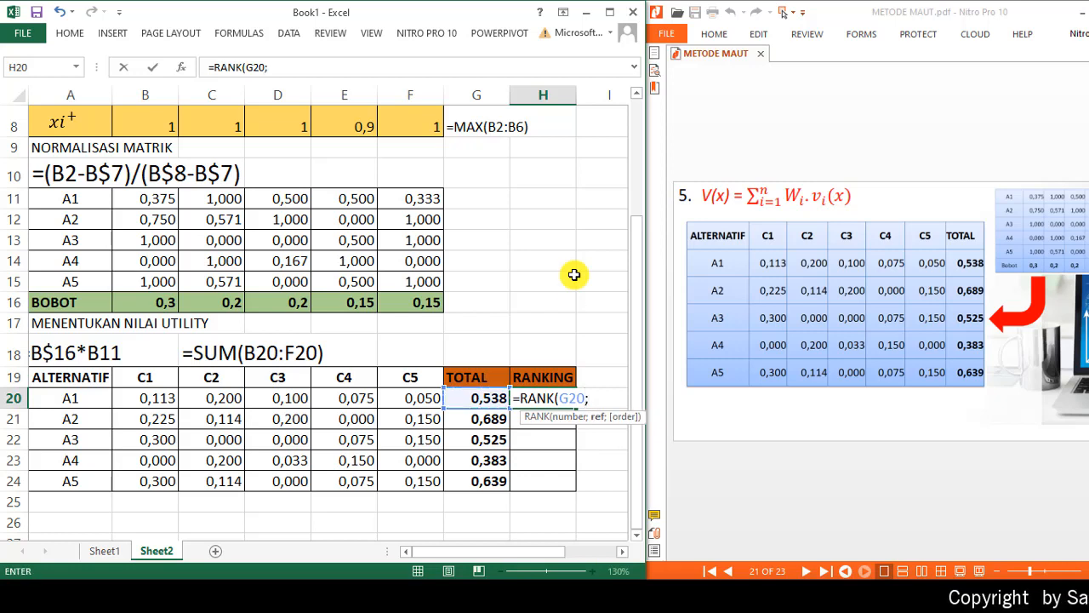
pyautogui.moveTo(477, 405); pyautogui.dragTo(469, 474)
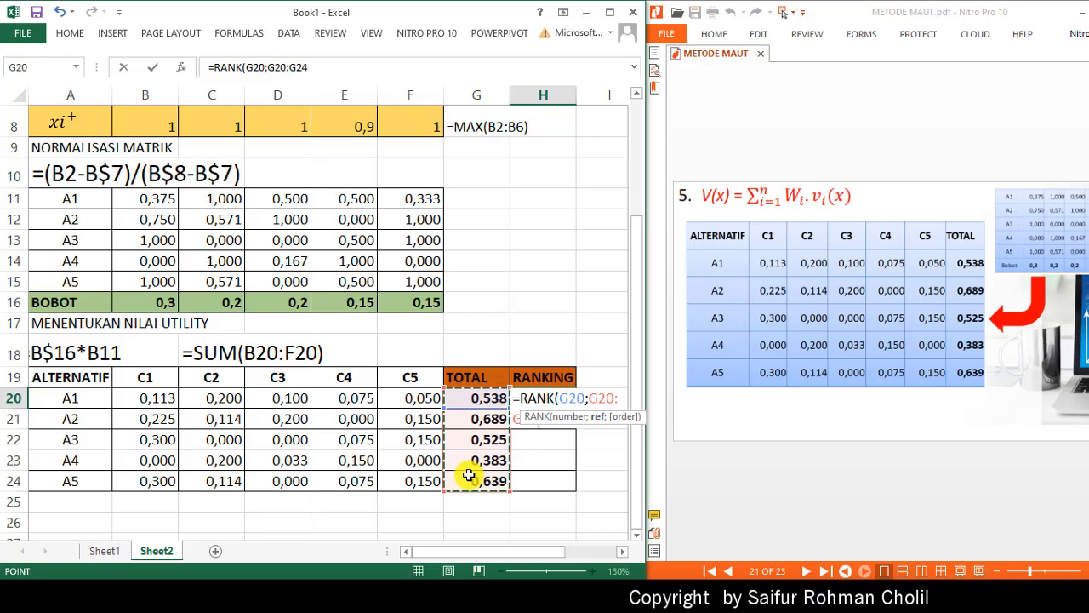
pyautogui.press('F4')
pyautogui.write(';')
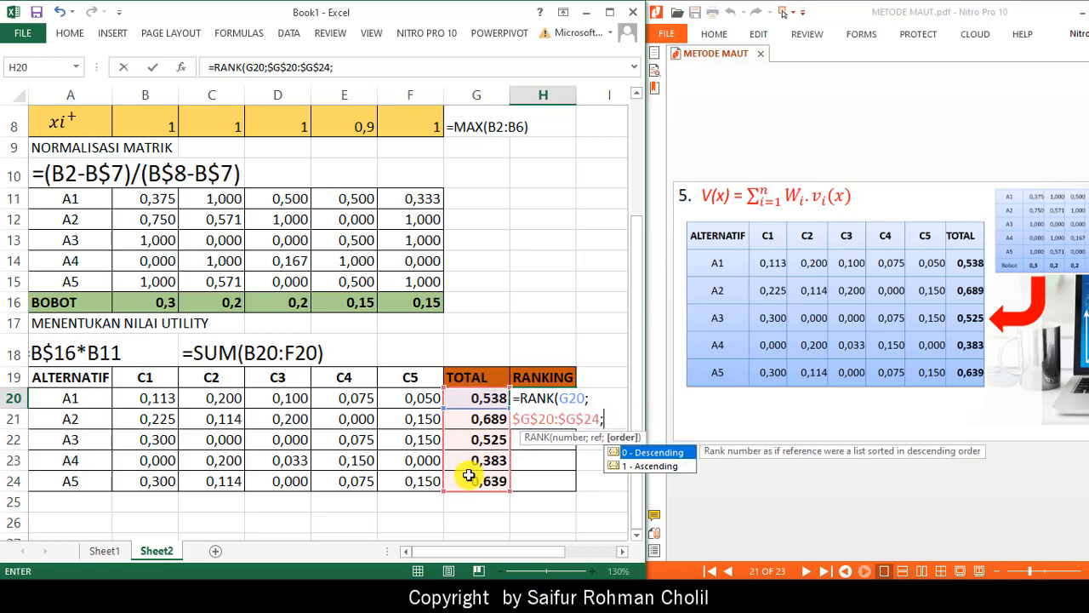
pyautogui.write('0')
pyautogui.press('Return')
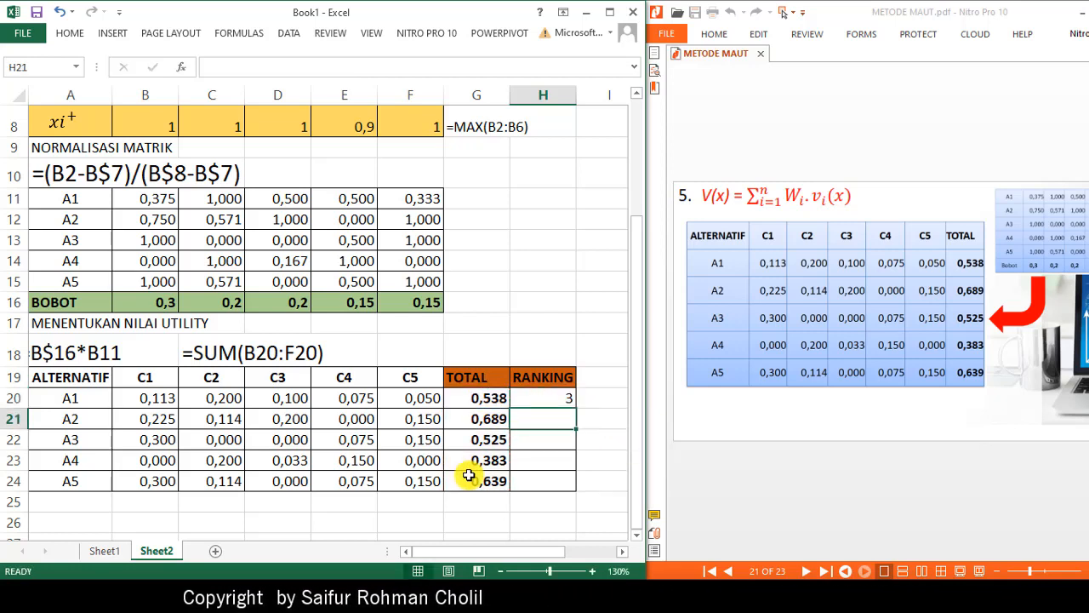
pyautogui.click(546, 396)
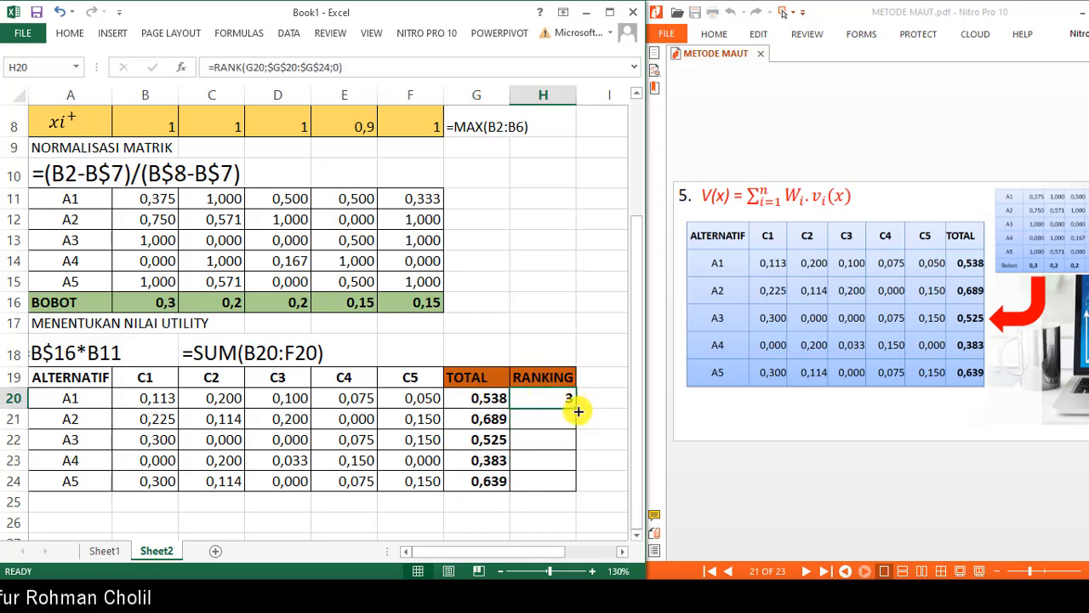
pyautogui.moveTo(577, 411); pyautogui.dragTo(579, 487)
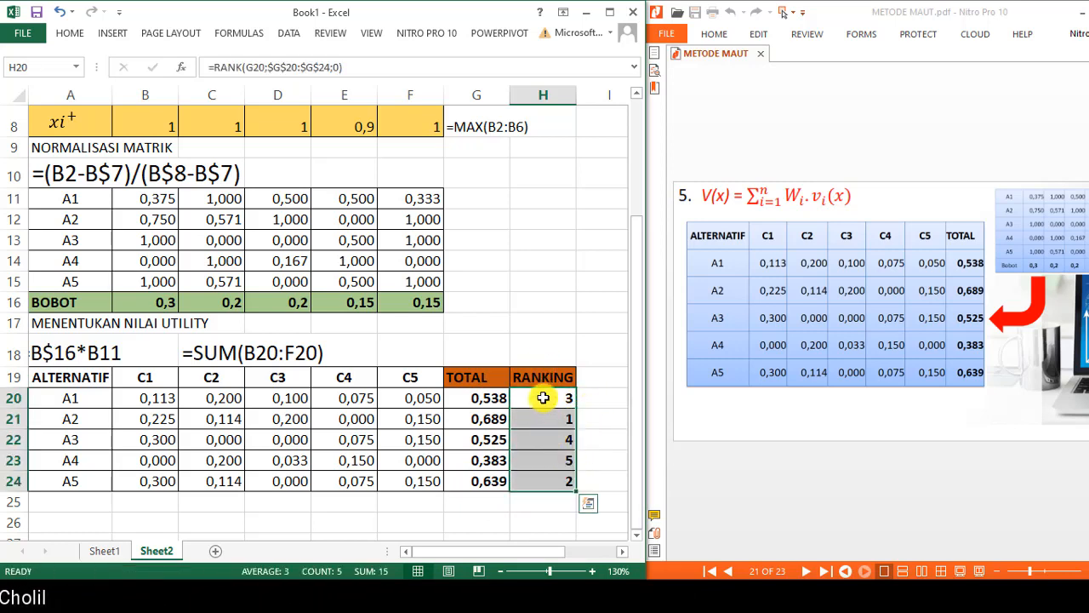
# Copy the formula text of H20 into F18 as the plain-text note =RANK(G20;$G$20:$G$24;0)
pyautogui.click(543, 397)
pyautogui.click(351, 69)
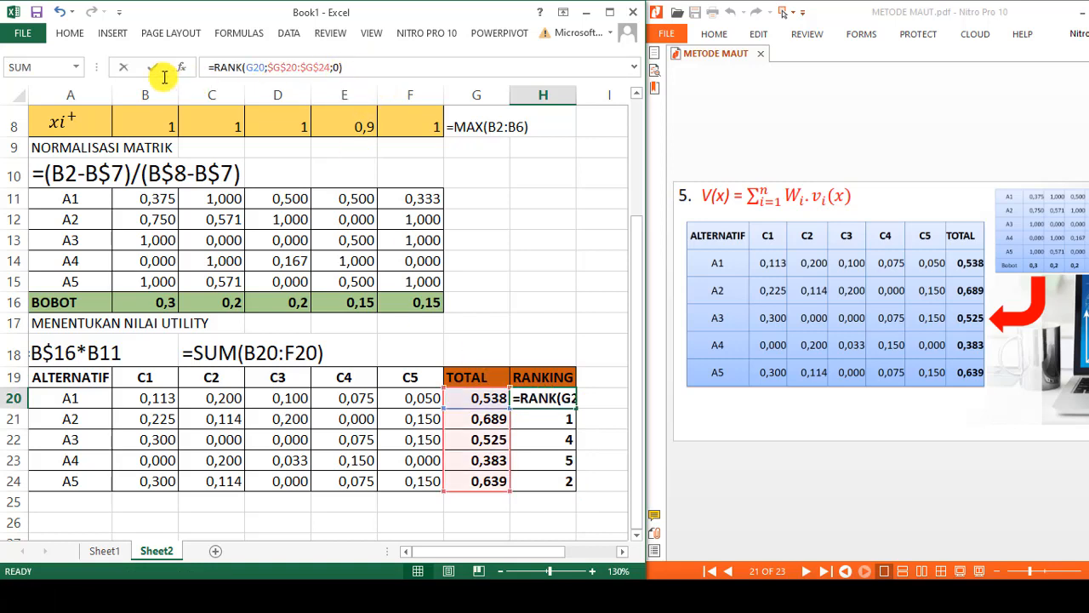
pyautogui.moveTo(165, 78); pyautogui.dragTo(83, 5)
pyautogui.hotkey('ctrl', 'c')
pyautogui.press('Escape')
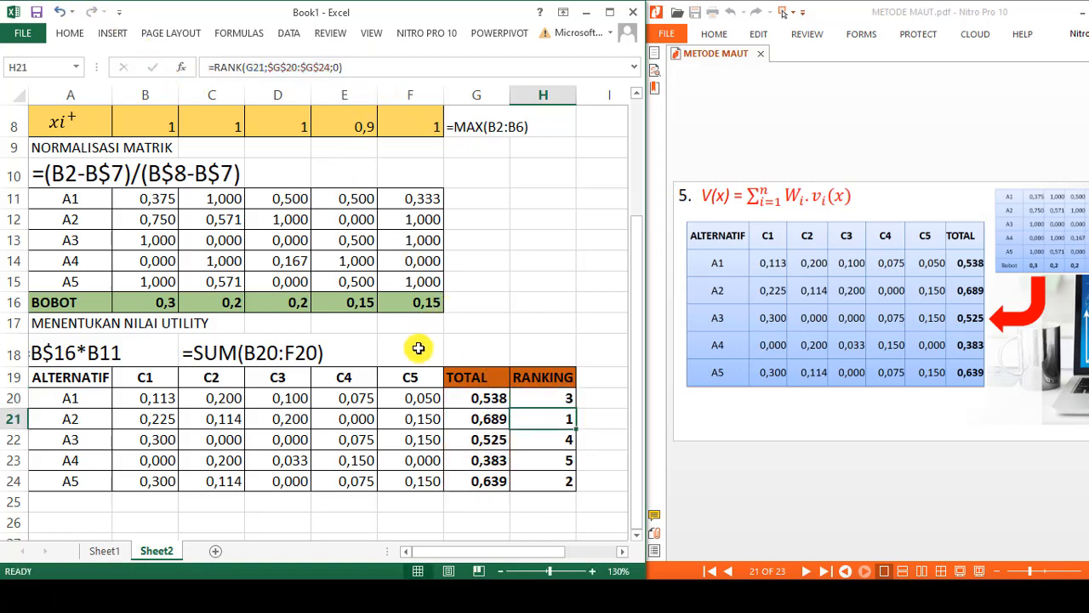
pyautogui.click(394, 356)
pyautogui.hotkey('ctrl', 'v')
pyautogui.press('Return')
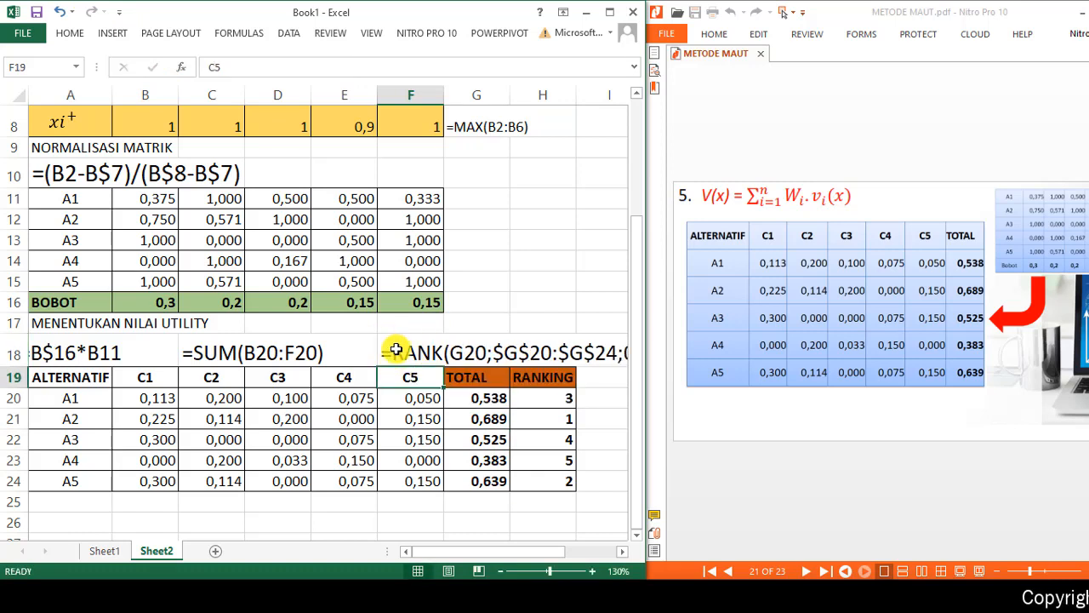
# Set the font size of the RANK formula note in F18 to 14
pyautogui.click(396, 349)
pyautogui.click(68, 33)
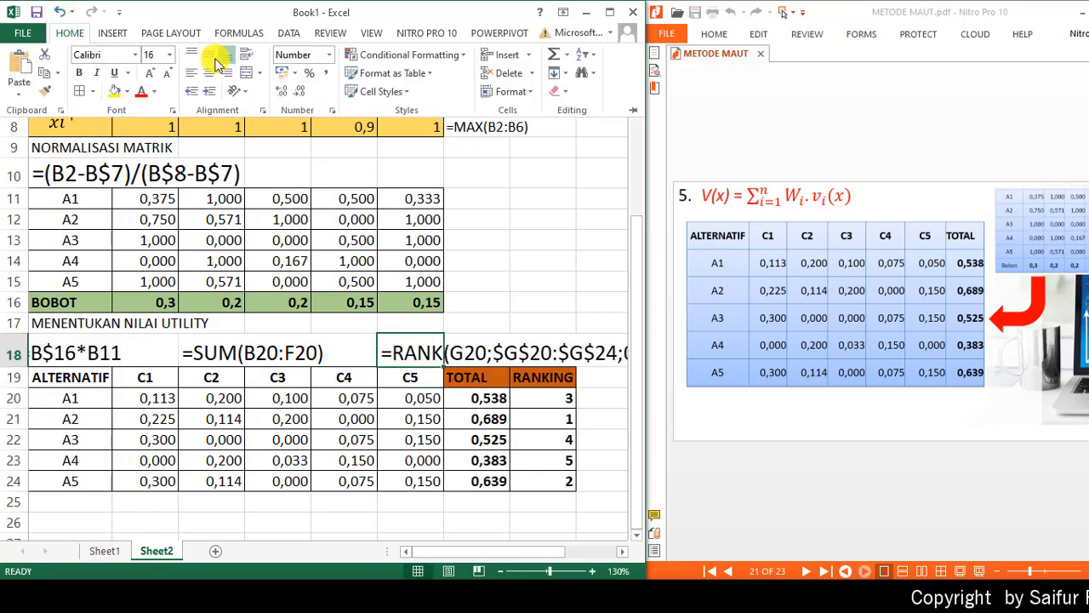
pyautogui.click(169, 55)
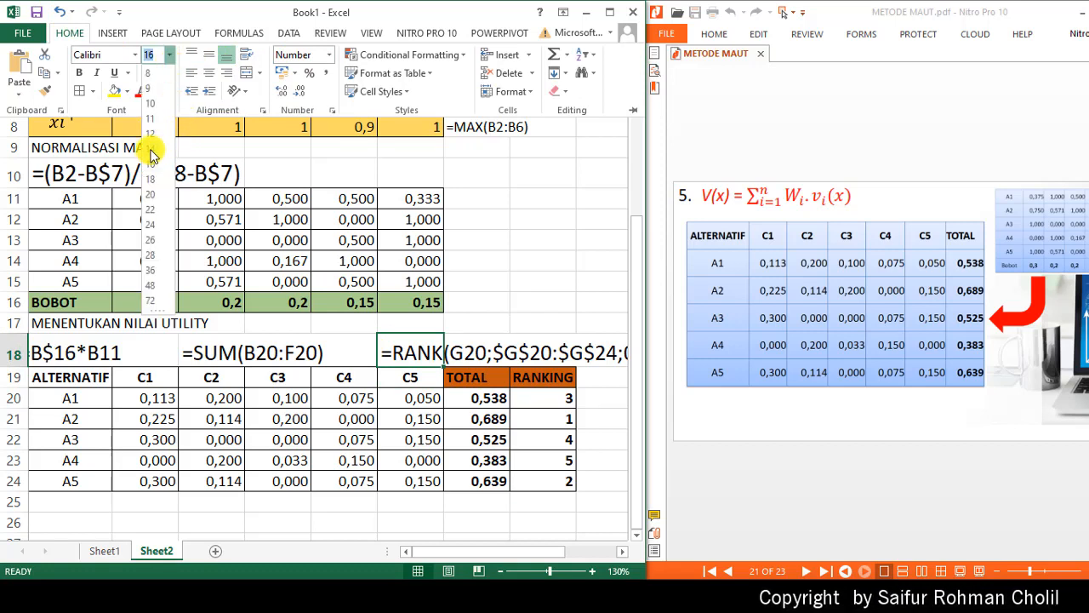
pyautogui.click(150, 148)
pyautogui.click(596, 502)
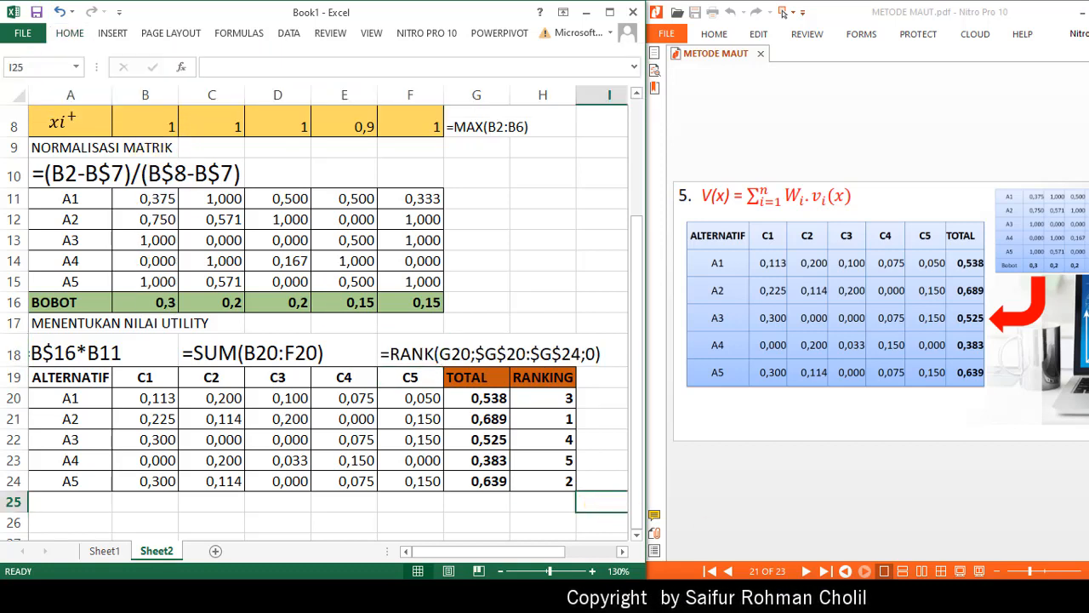
# Switch to the METODE MAUT PDF in Nitro Pro and compare the rankings with its ranking table on page 22
pyautogui.click(921, 500)
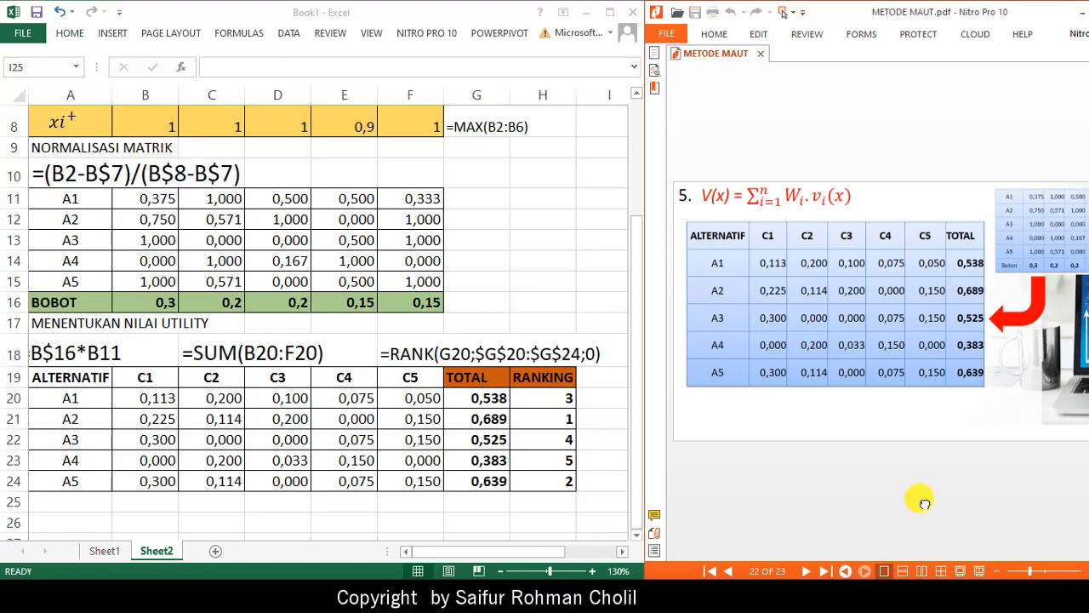
pyautogui.scroll(-1, 928, 501)
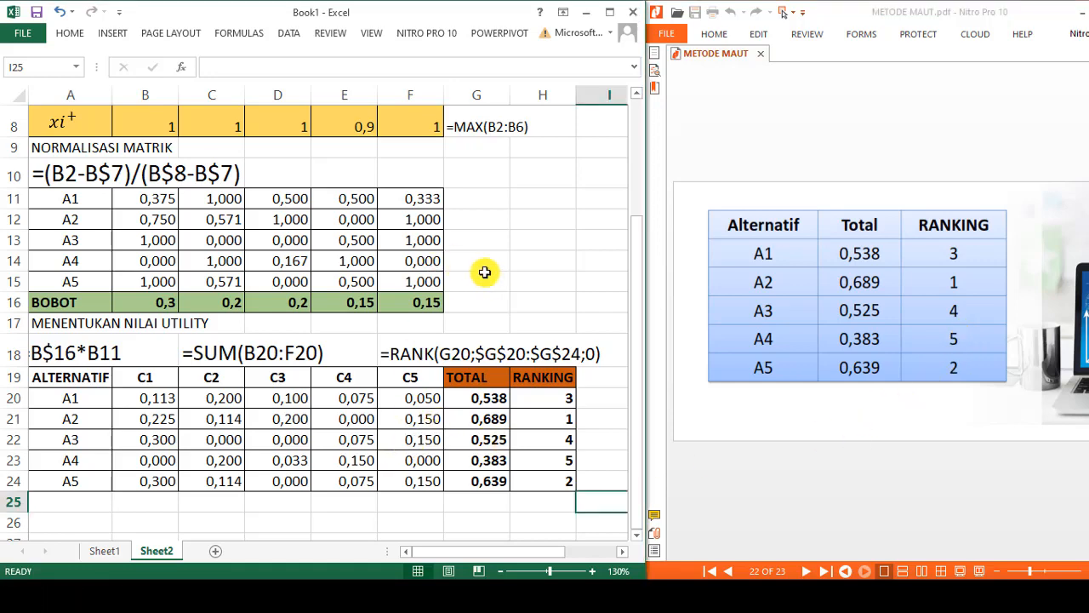
# Switch back to Excel and review the MIN and MAX formulas, the U(x) formula picture and the normalization formula in B11
pyautogui.scroll(3, 486, 274)
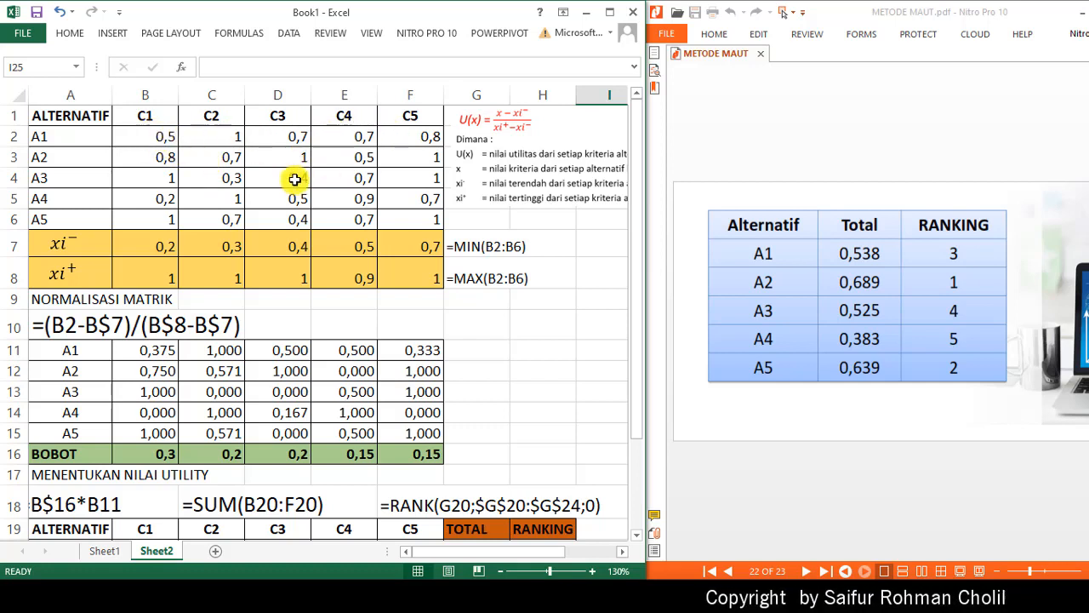
pyautogui.click(147, 247)
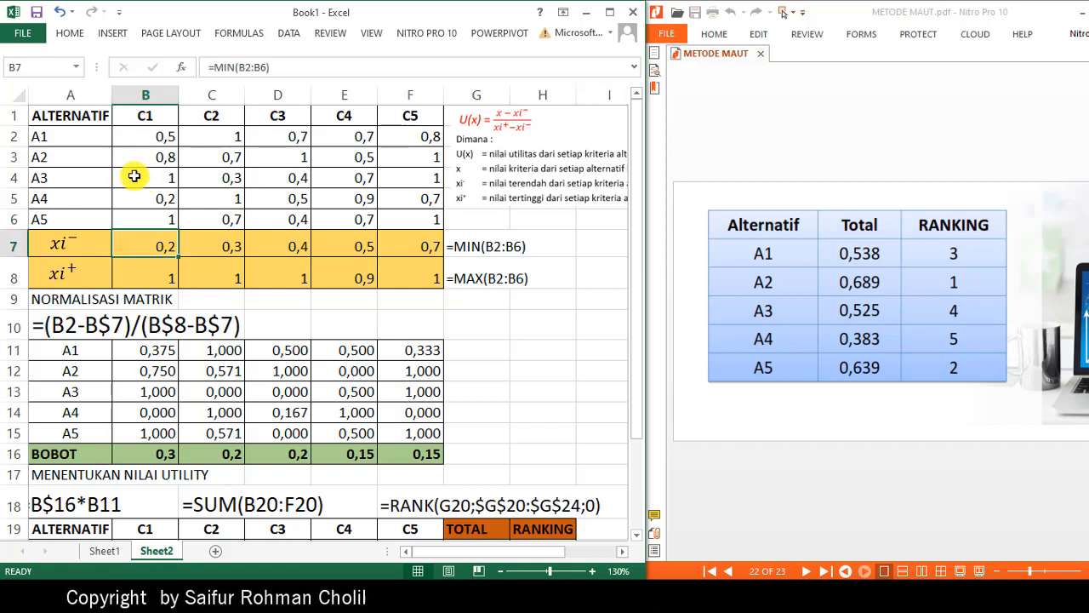
pyautogui.click(150, 278)
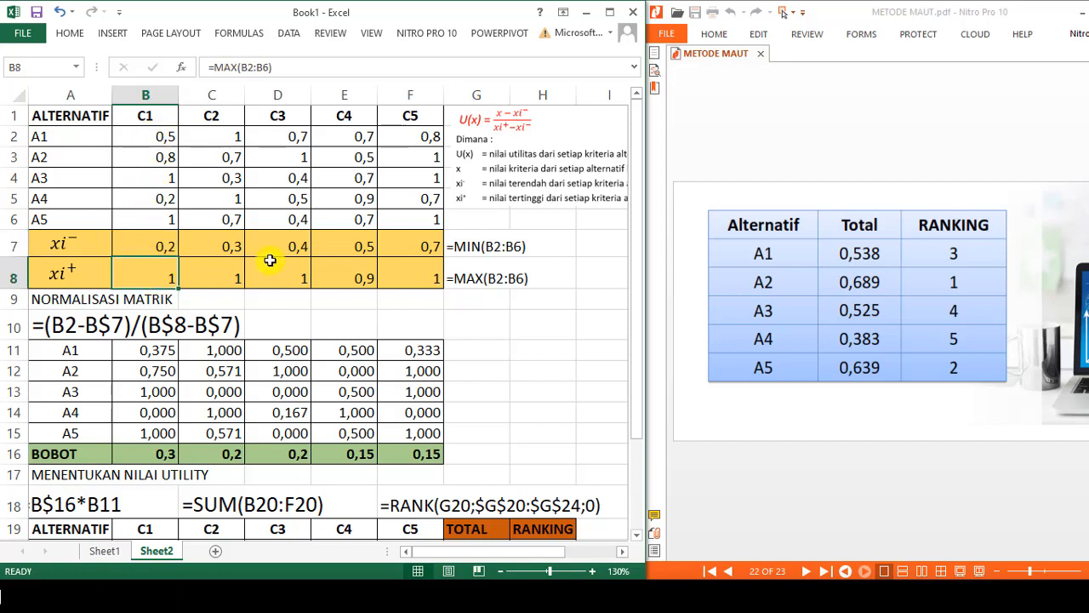
pyautogui.click(474, 246)
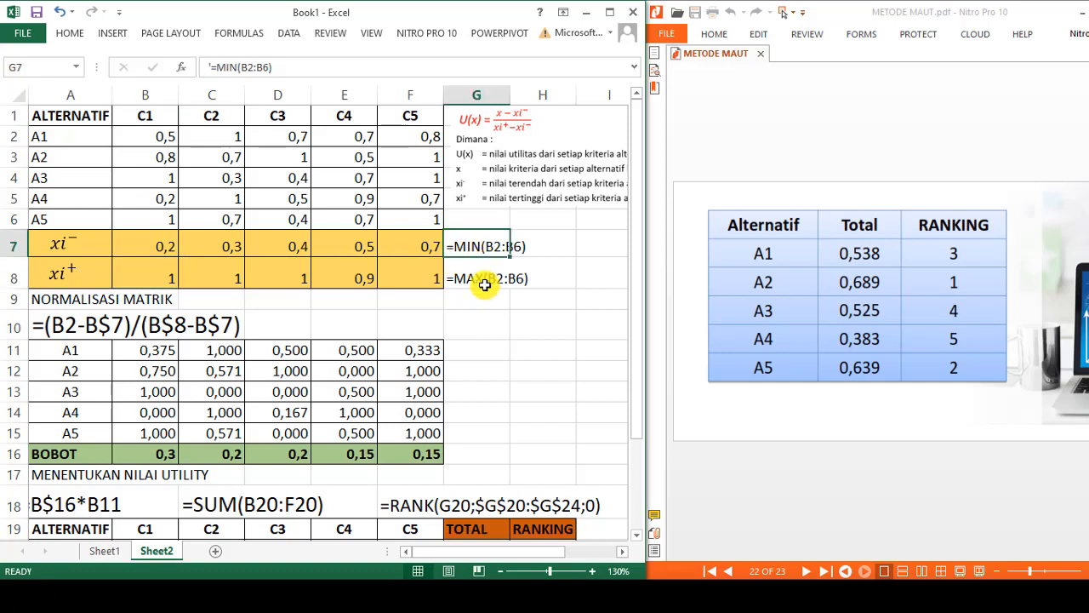
pyautogui.click(483, 283)
pyautogui.click(492, 325)
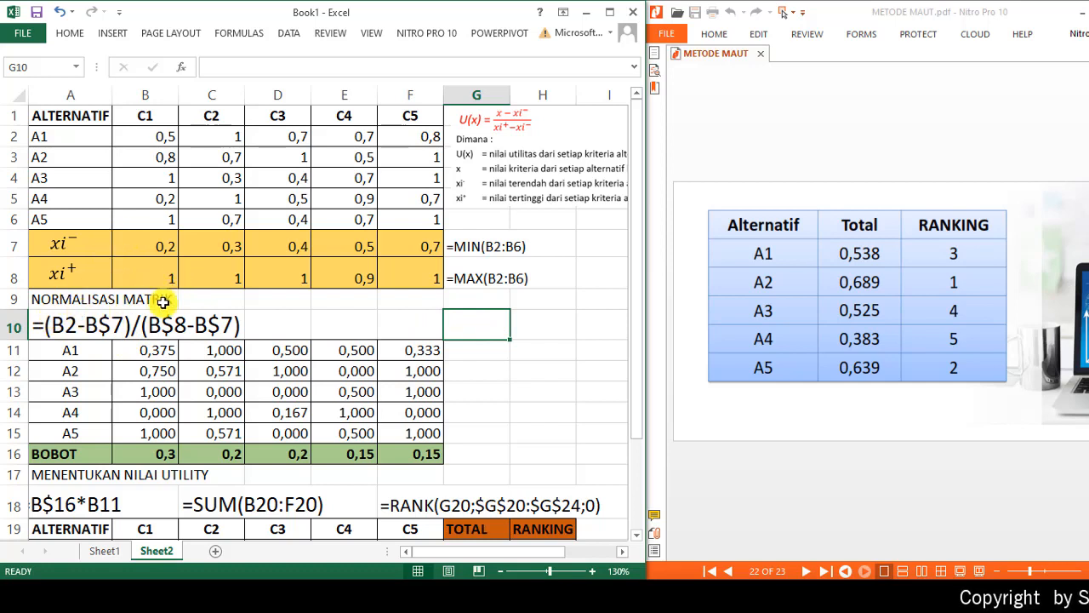
pyautogui.click(478, 122)
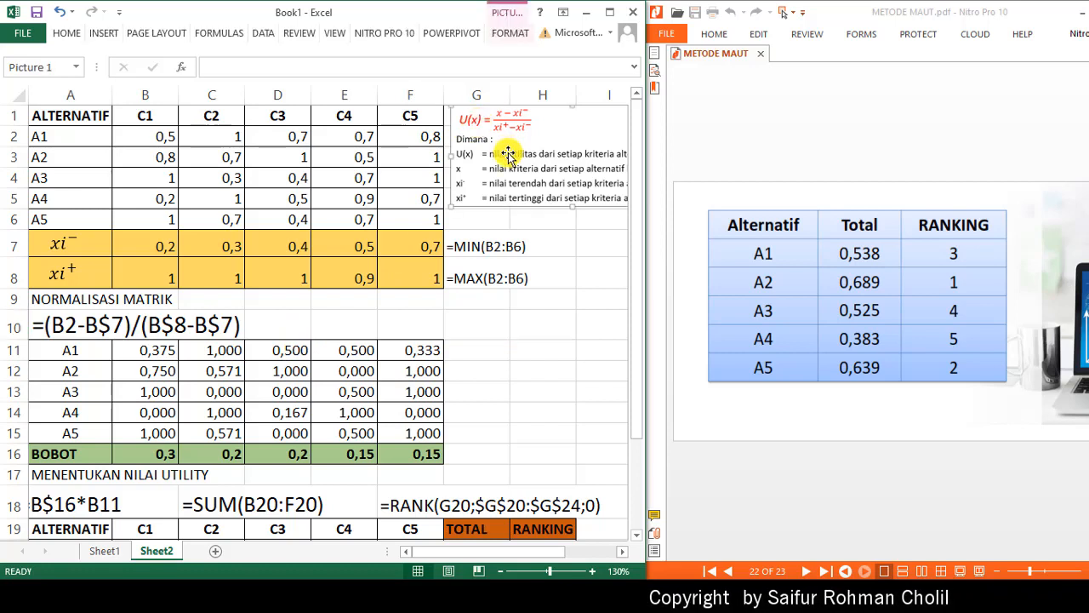
pyautogui.click(147, 353)
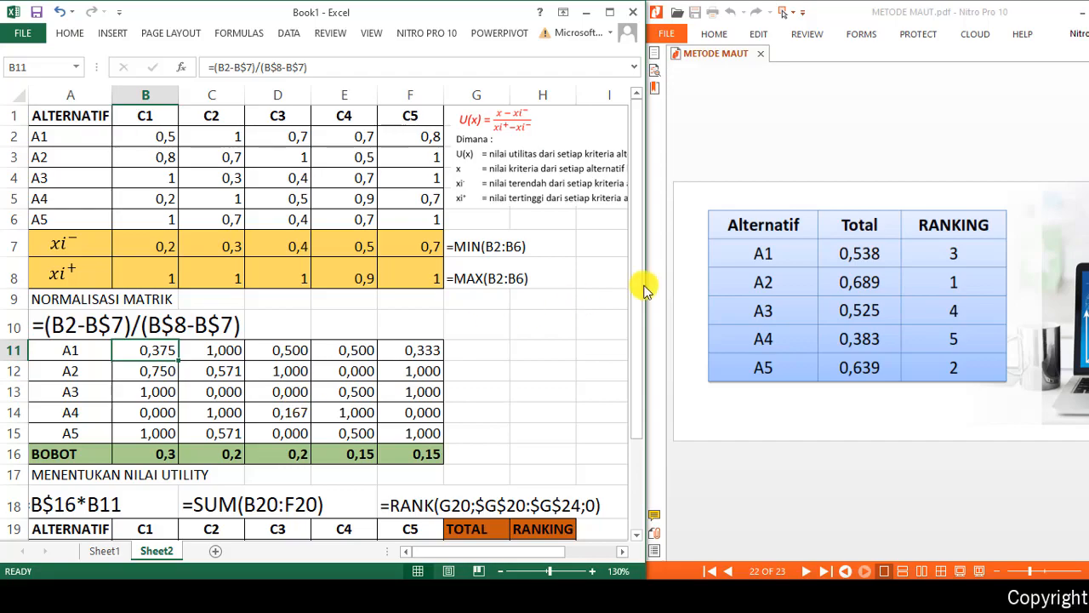
# Review the weighted utility formula in B20, the total formulas in G20 and G21, and the ranking results
pyautogui.moveTo(643, 288); pyautogui.dragTo(661, 401)
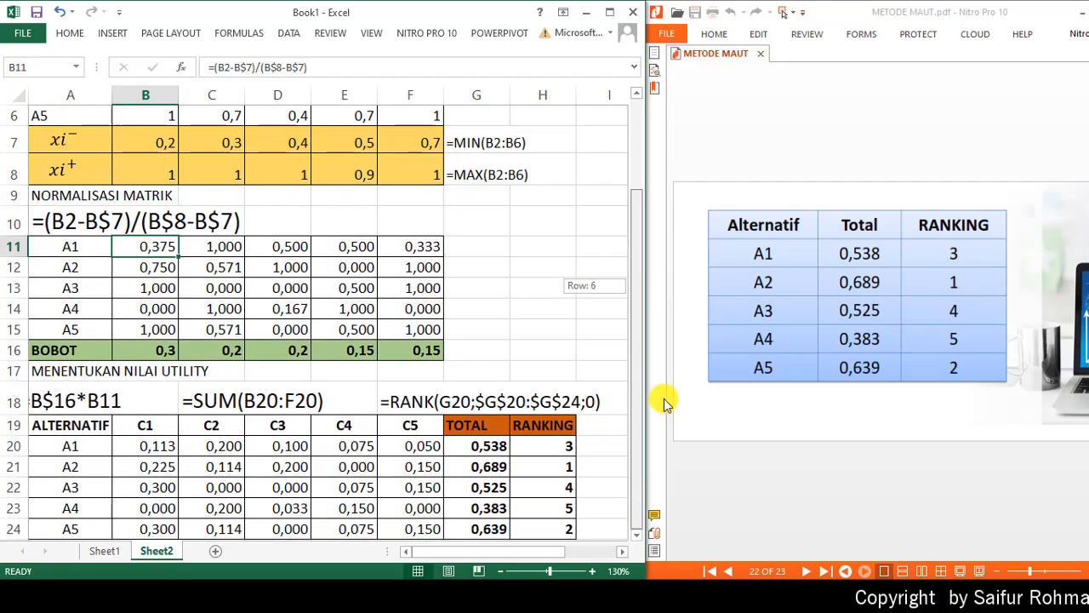
pyautogui.click(149, 448)
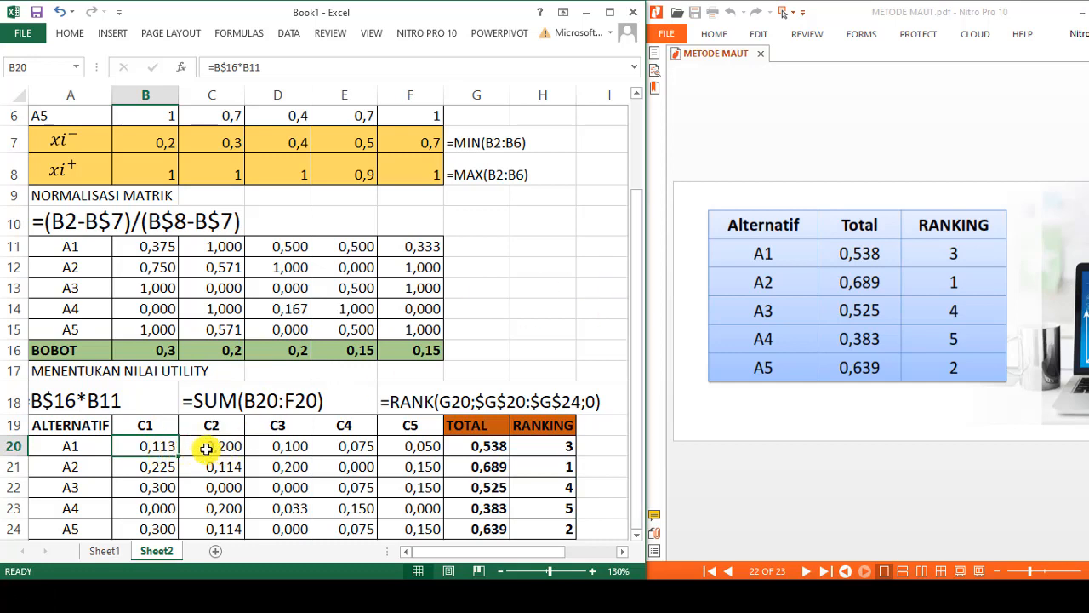
pyautogui.click(468, 447)
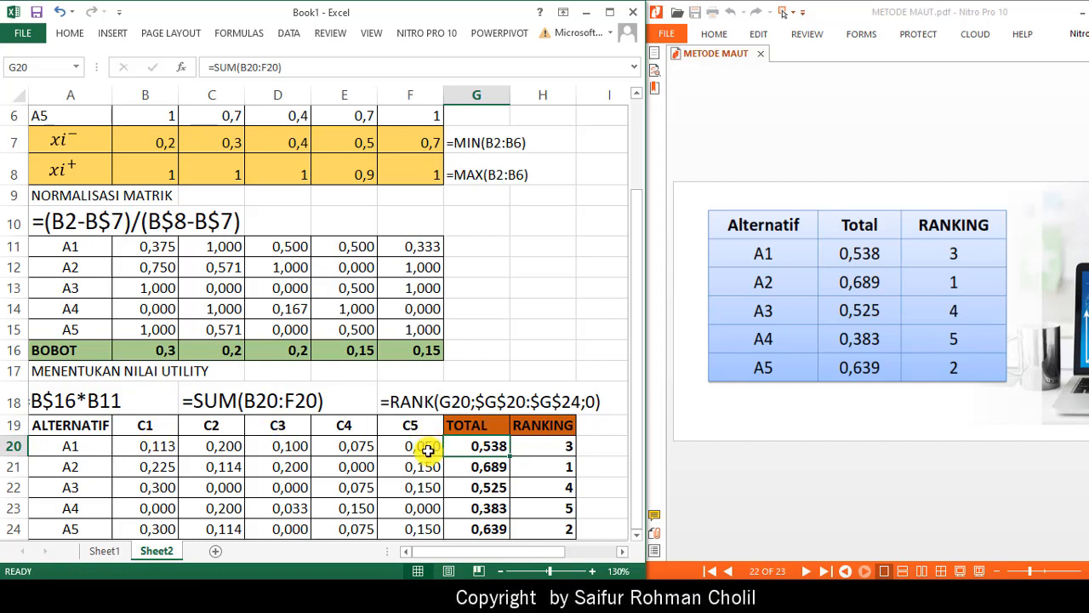
pyautogui.click(636, 536)
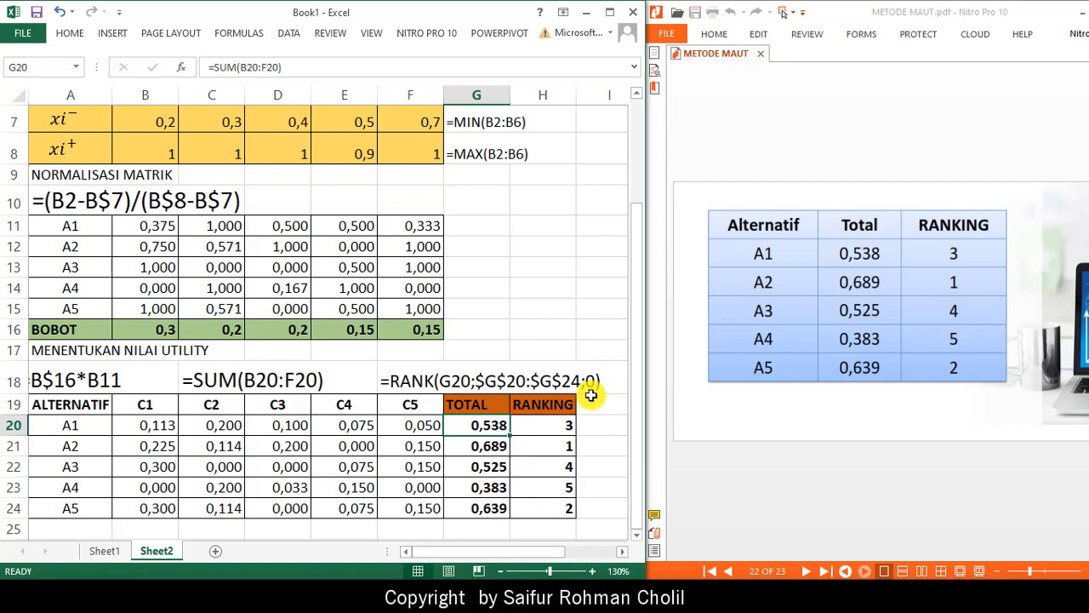
pyautogui.click(486, 445)
# Switch to the METODE MAUT PDF in Nitro Pro and read the conclusion on page 23
pyautogui.click(838, 487)
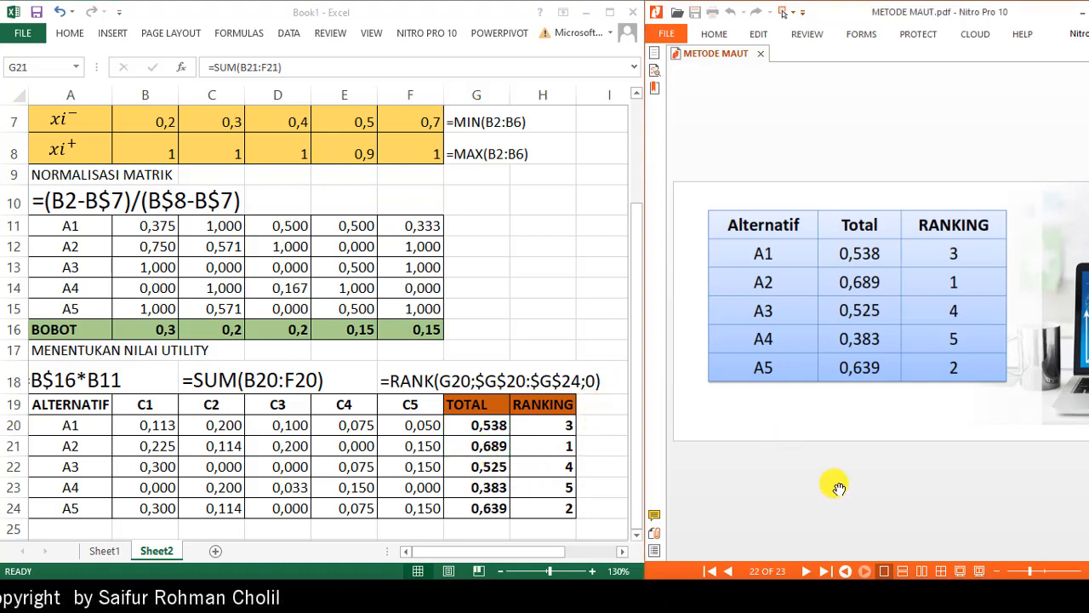
pyautogui.scroll(-1, 838, 487)
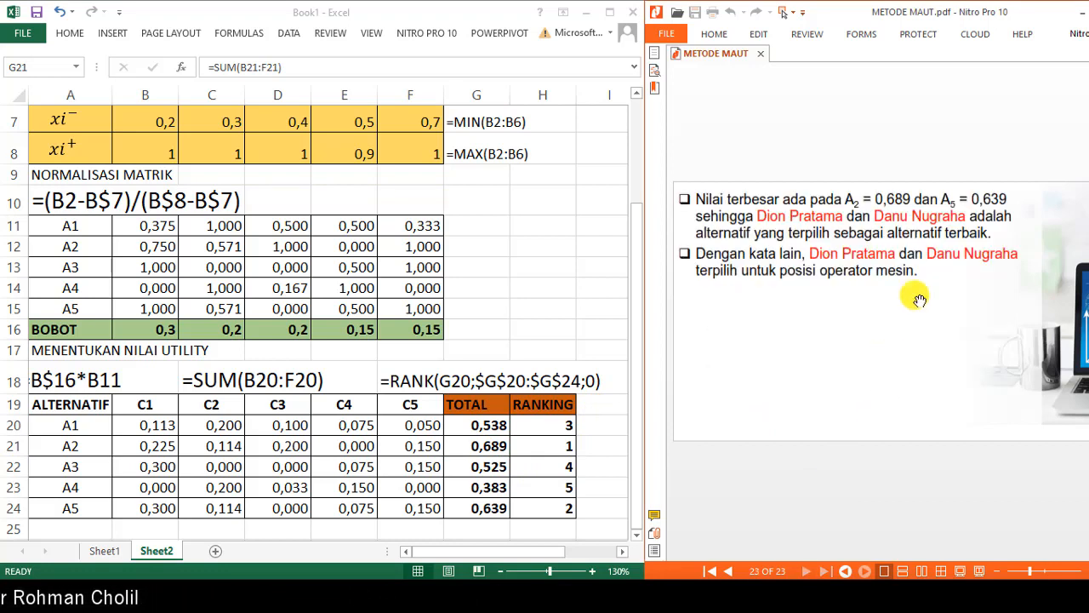